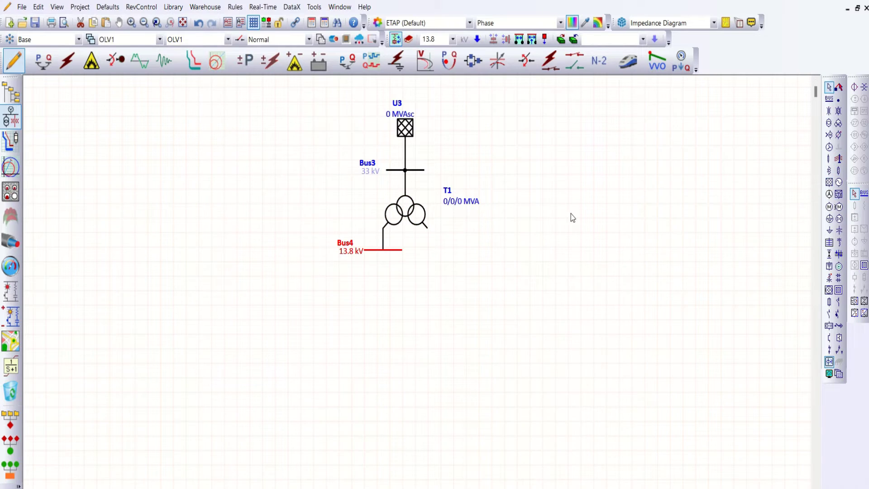
Add a bus on the free tertiary winding of transformer T1 and connect a PV array to that bus.
left_click(423, 217)
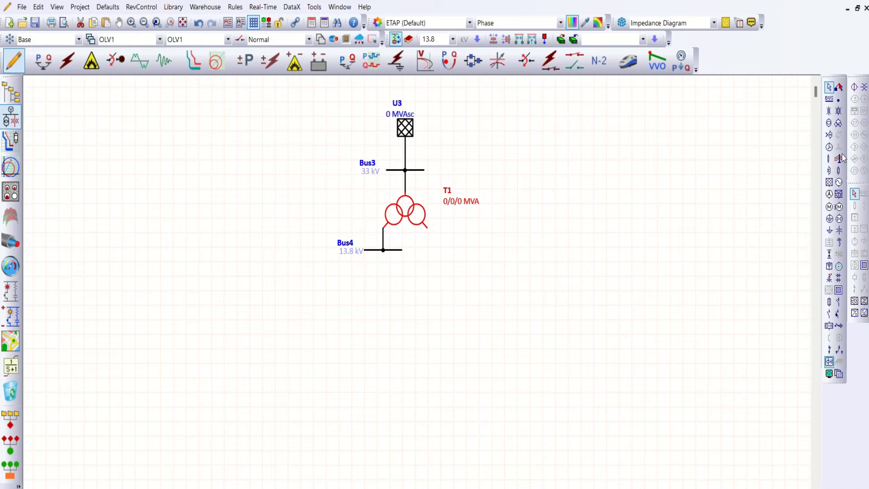
left_click(829, 98)
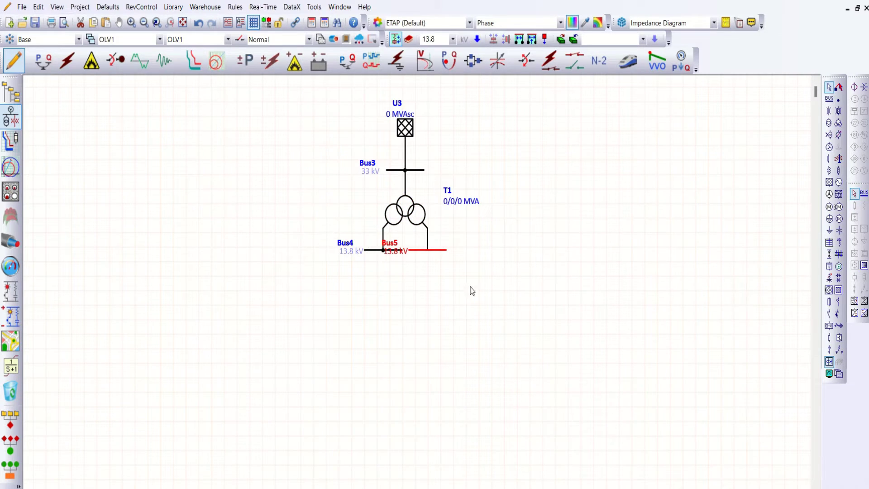
left_click(839, 194)
left_click(504, 204)
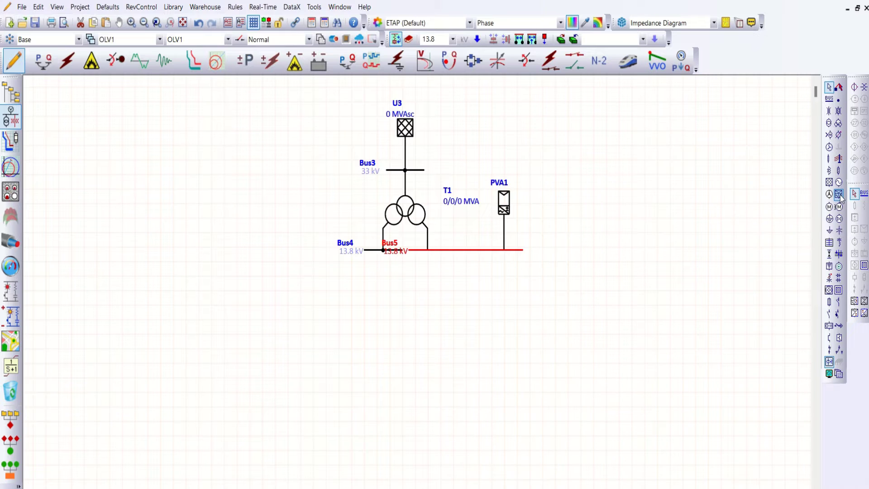
mouse_move(504, 204)
left_mouse_down()
mouse_move(507, 225)
mouse_move(497, 210)
left_mouse_up()
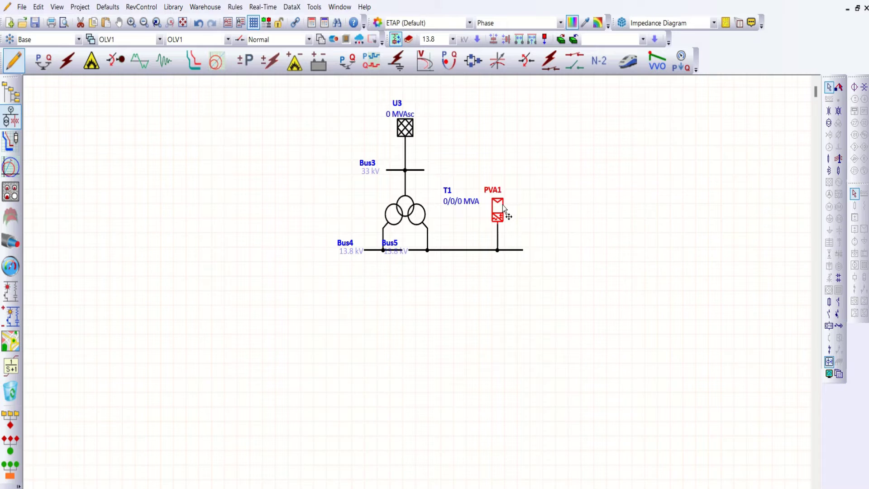
Move the PV array below Bus5 and rotate it 180 degrees so it hangs from the bus.
left_click_drag(502, 205, 492, 332)
key("ctrl+r")
key("ctrl+r")
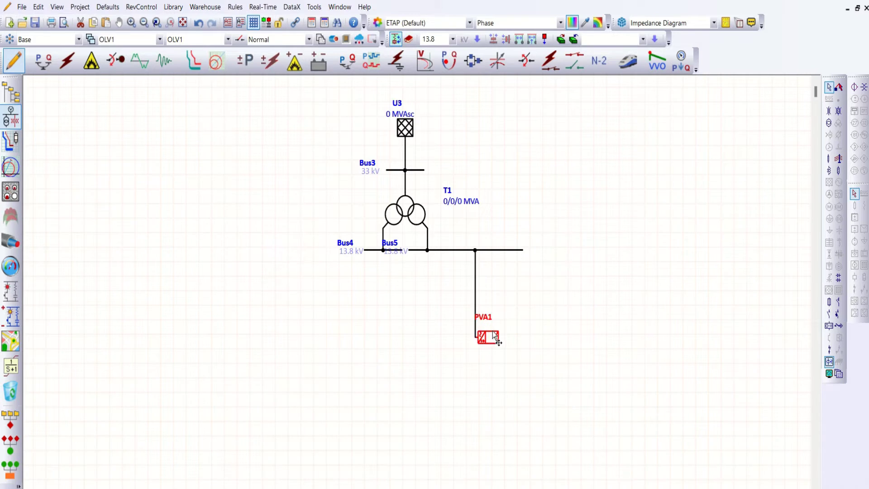
left_click(461, 306)
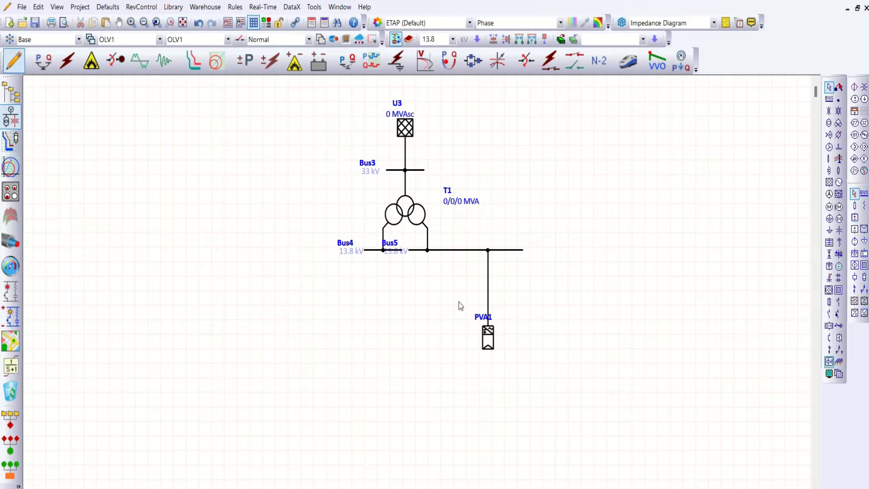
Shift T1 and Bus4 slightly, then move Bus4 well to the left of the transformer, away from Bus5.
double_click(330, 229)
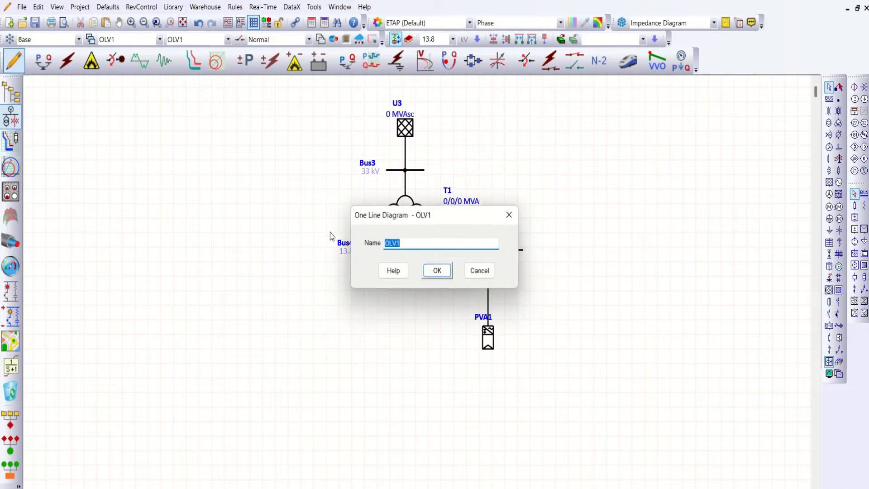
left_click(437, 270)
left_click_drag(324, 223, 400, 305)
mouse_move(385, 258)
left_mouse_down()
mouse_move(373, 260)
mouse_move(382, 261)
left_mouse_up()
left_click(365, 276)
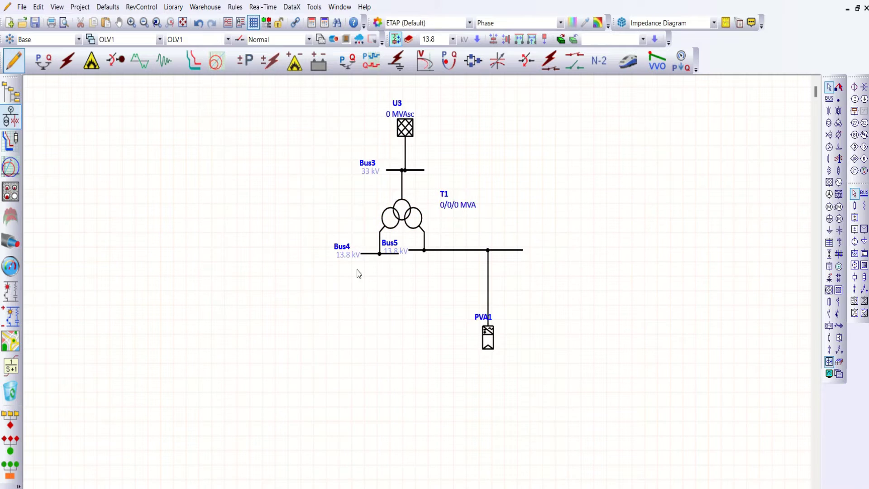
left_click_drag(344, 237, 398, 292)
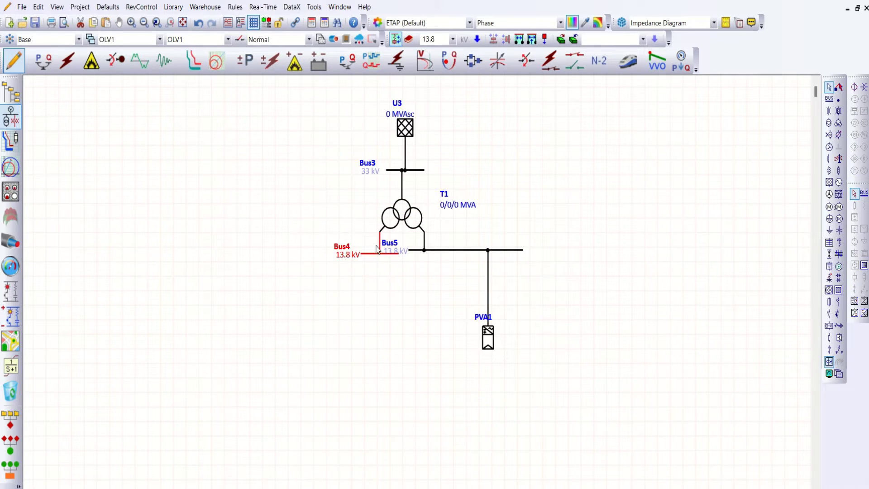
left_click_drag(379, 256, 304, 256)
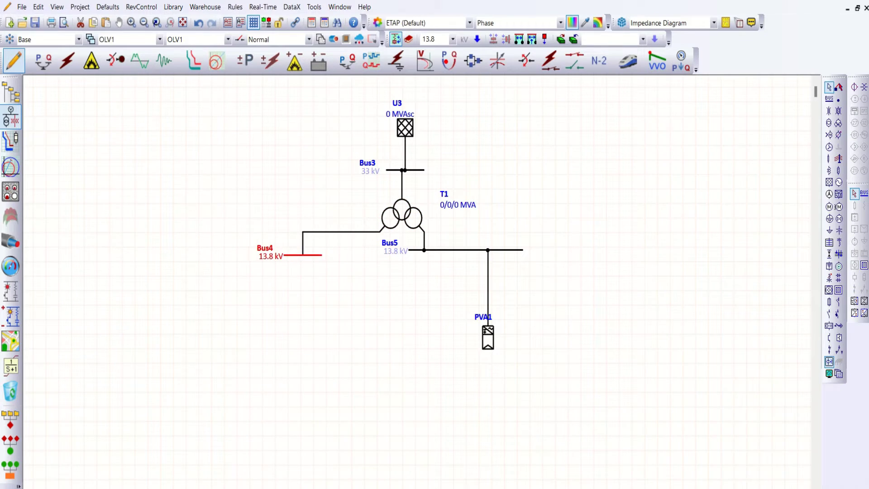
Move Bus5 to the right of the transformer and align the PV array below it for a straight connection.
left_click_drag(450, 250, 520, 242)
left_click_drag(560, 286, 497, 286)
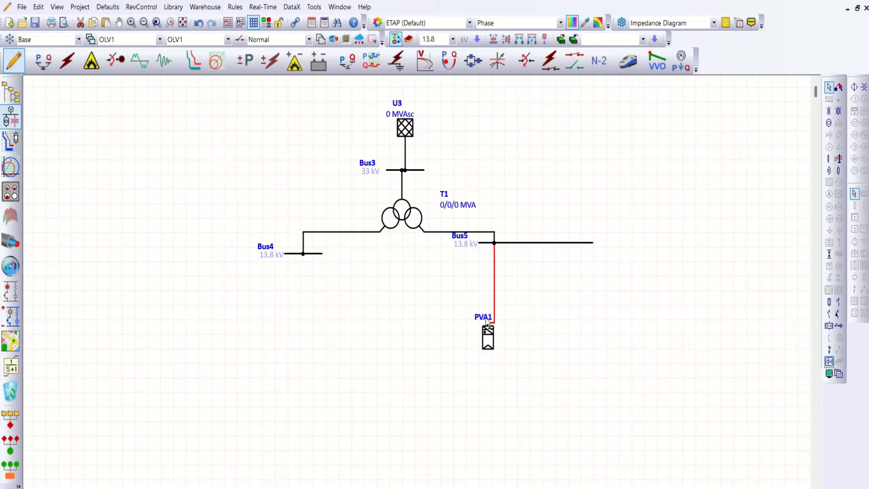
left_click_drag(488, 335, 497, 335)
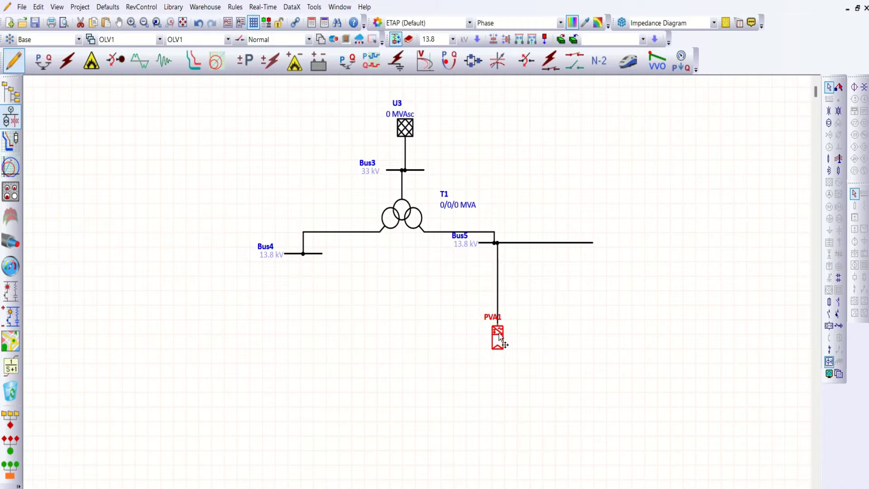
Set the power grid U3's three-phase short-circuit rating to 30 kA with an X/R ratio of 14.
double_click(405, 128)
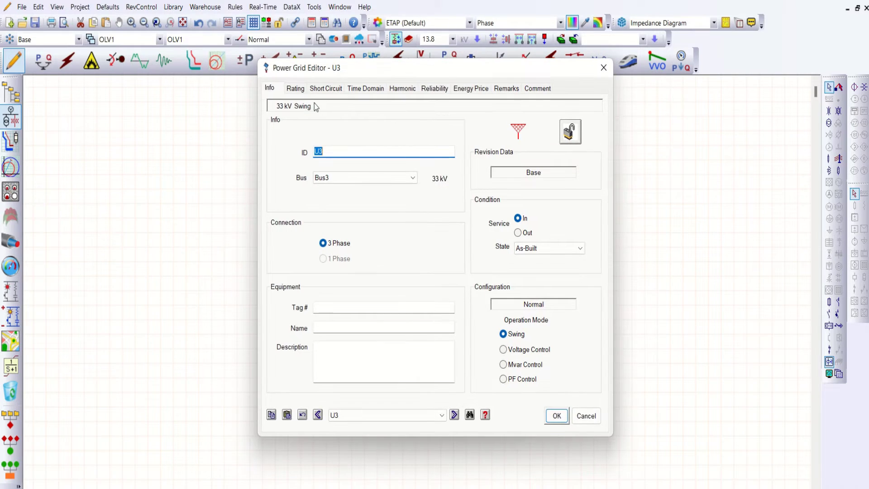
left_click(297, 91)
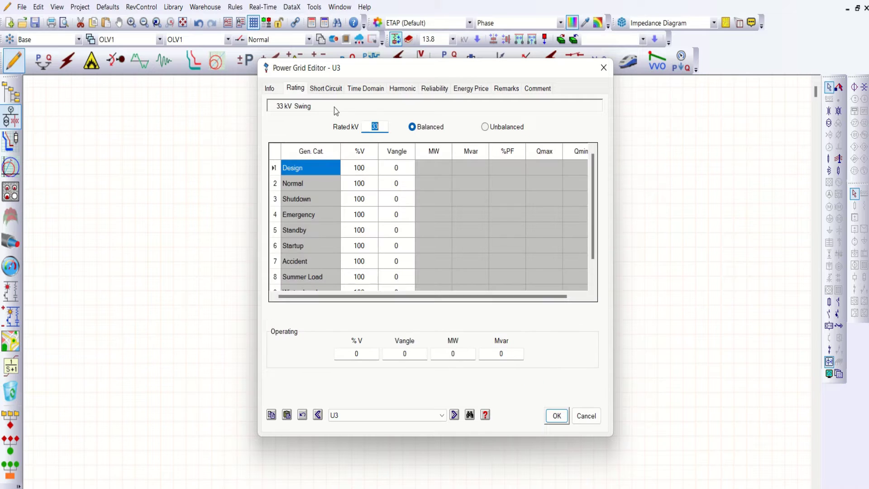
left_click(334, 90)
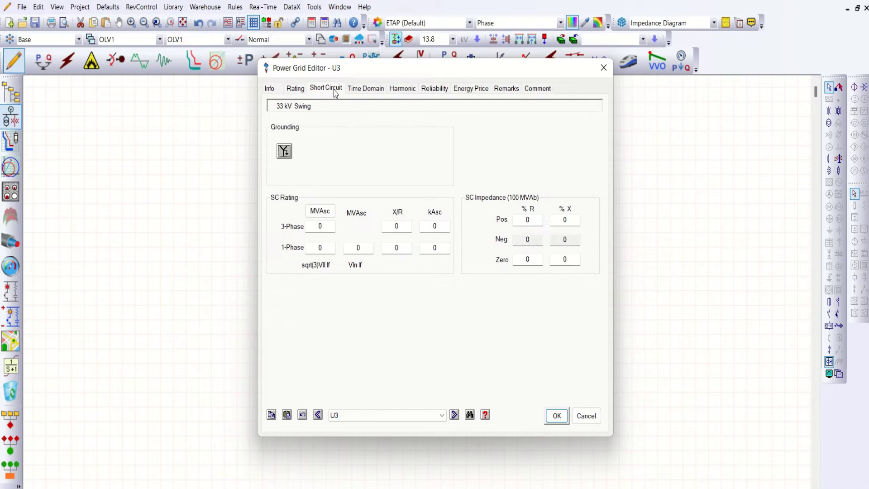
double_click(437, 226)
type("30")
key("Tab")
double_click(390, 225)
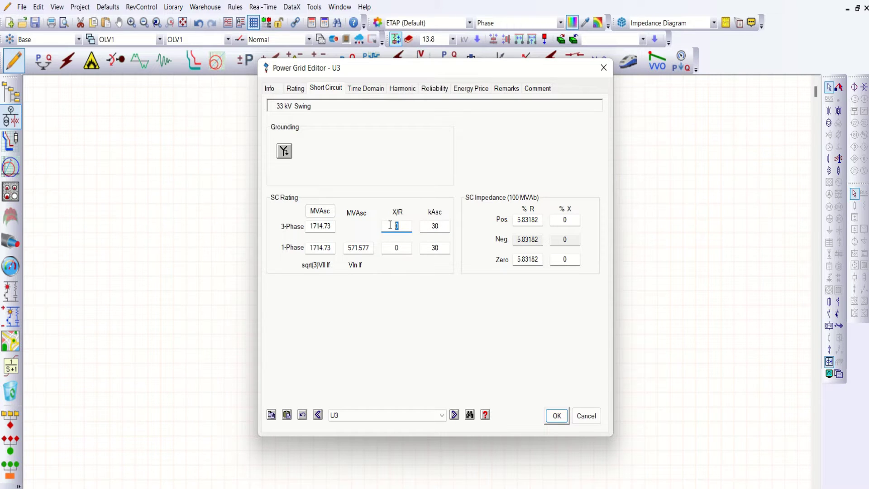
type("14")
key("Tab")
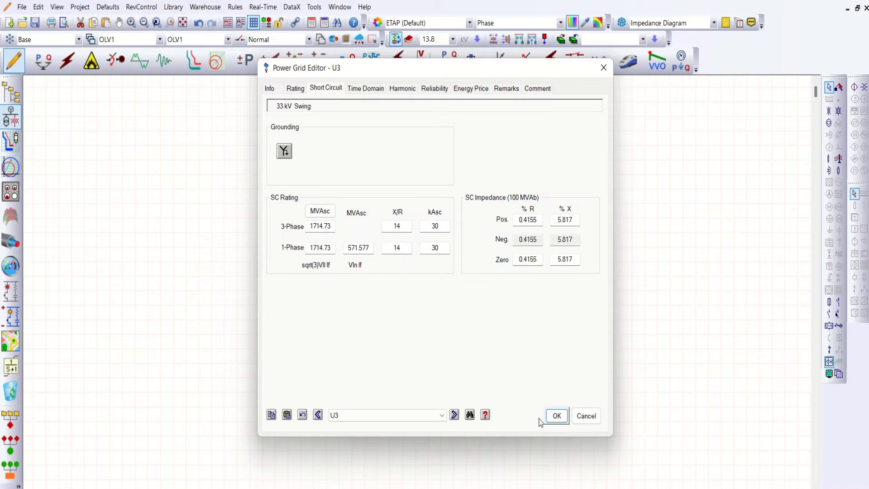
left_click(557, 415)
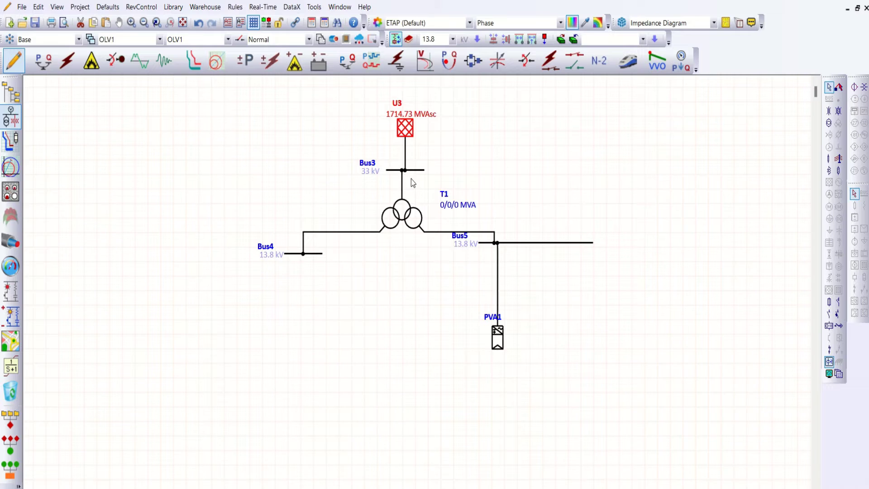
Set the rated voltages of T1's secondary and tertiary windings to 0.69 kV.
double_click(405, 213)
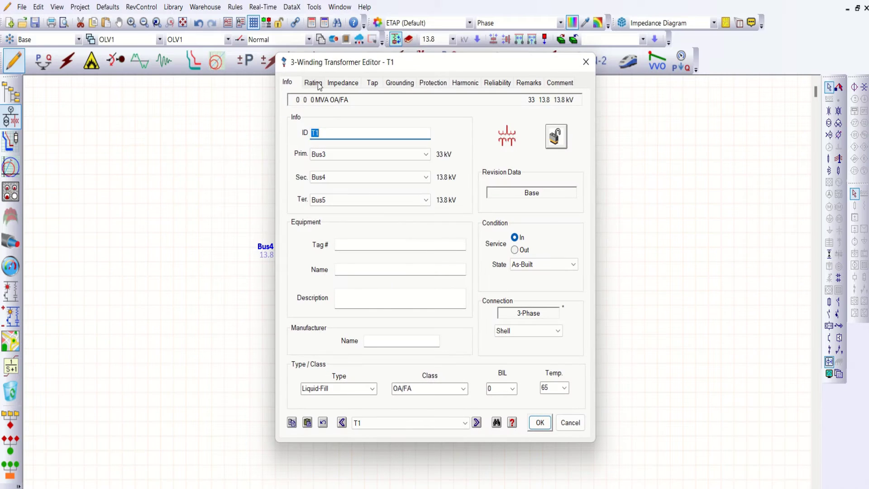
left_click(314, 82)
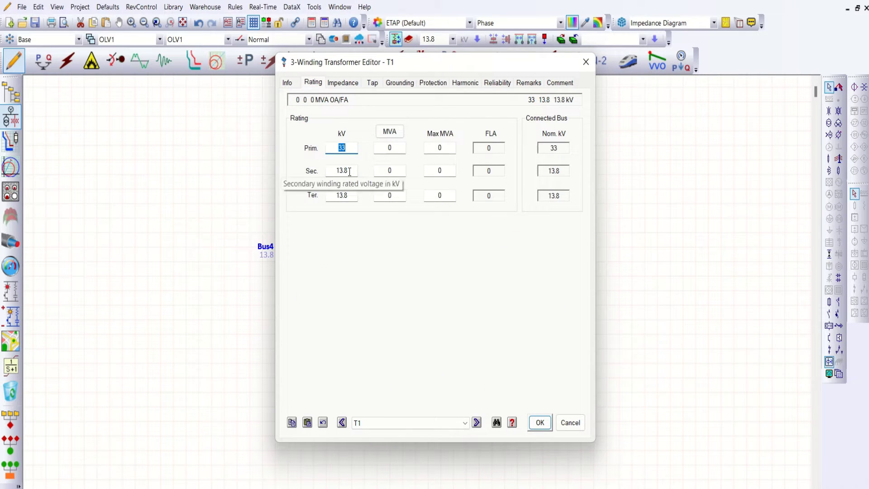
left_click_drag(347, 170, 333, 172)
type("0.6")
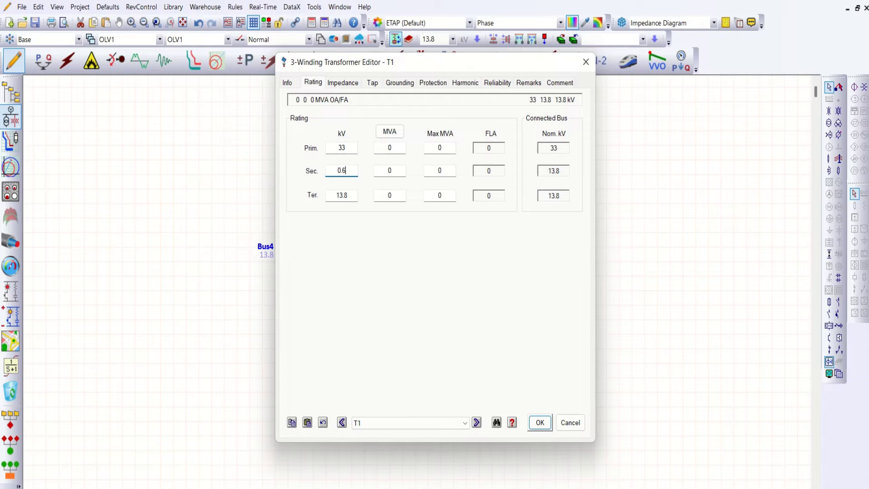
type("90")
left_click_drag(353, 195, 329, 195)
type("0.690")
left_click(385, 197)
Rate T1's windings at 2 MVA primary, 1 MVA secondary and 1 MVA tertiary.
left_click_drag(395, 148, 385, 148)
left_click_drag(398, 170, 384, 196)
type("1")
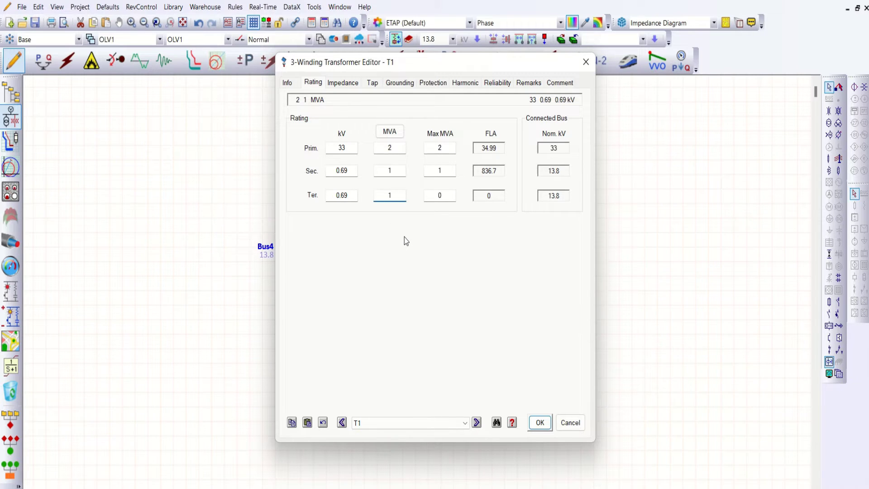
type("1")
key("Tab")
Enter T1's positive-sequence impedances as 5% for PS, 5% for PT and 10% for ST.
left_click(352, 85)
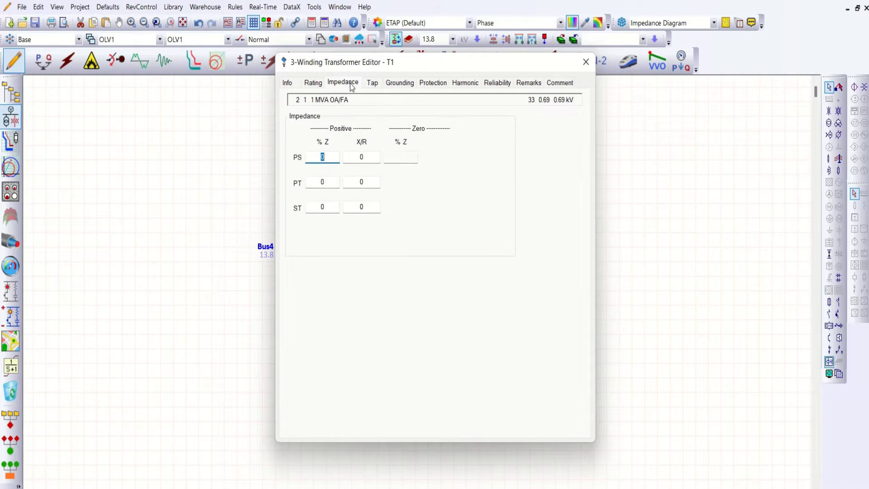
left_click(324, 156)
left_click_drag(325, 155, 312, 158)
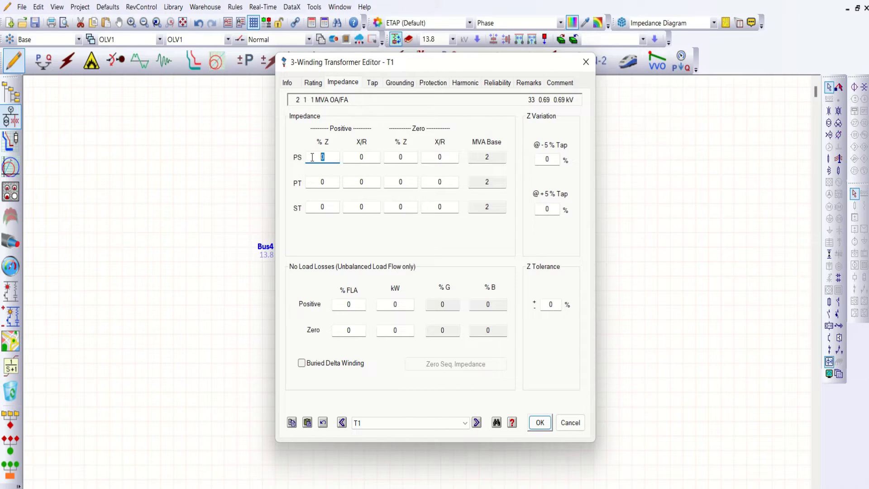
type("5")
left_click_drag(327, 182, 313, 180)
left_click_drag(330, 207, 318, 207)
type("10")
left_click(337, 231)
Set the positive-sequence X/R ratio to 10 for T1's PS, PT and ST impedances.
left_click_drag(371, 156, 351, 206)
type("1010")
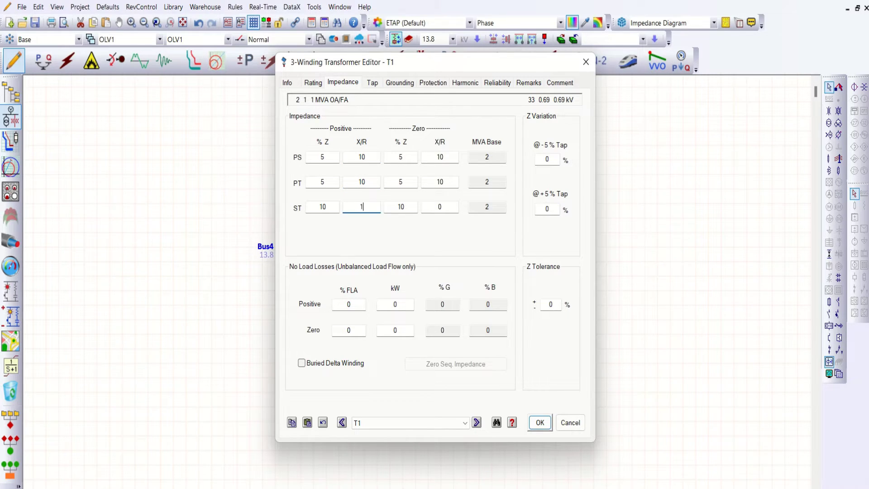
type("10")
left_click(381, 234)
Set T1's primary winding to delta, switch its tertiary winding to the other connection type, and apply the transformer data.
left_click(373, 84)
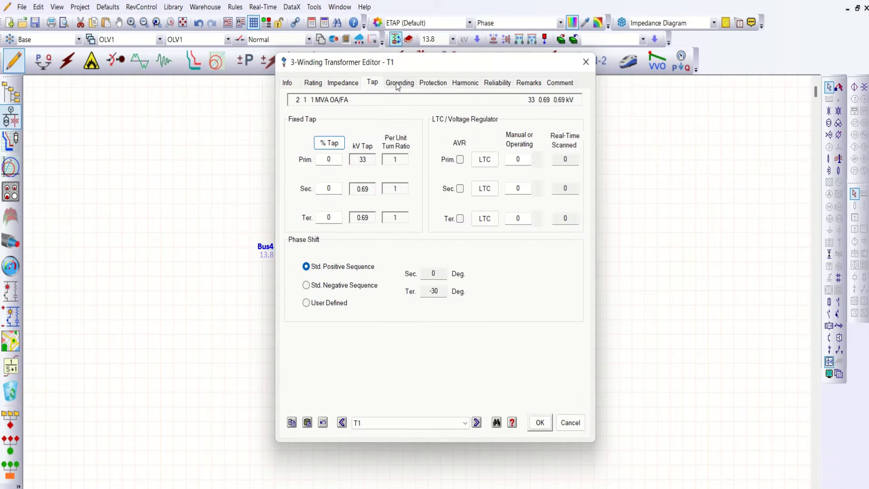
left_click(399, 82)
left_click(303, 160)
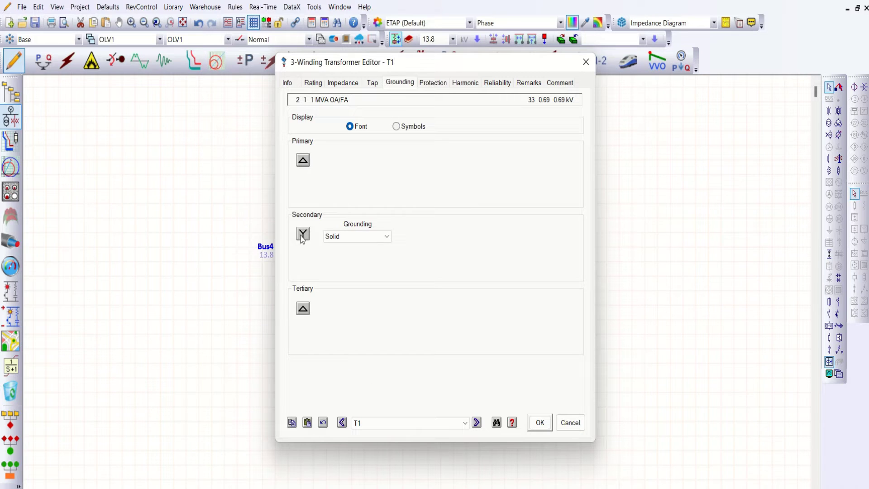
left_click(303, 308)
left_click(540, 422)
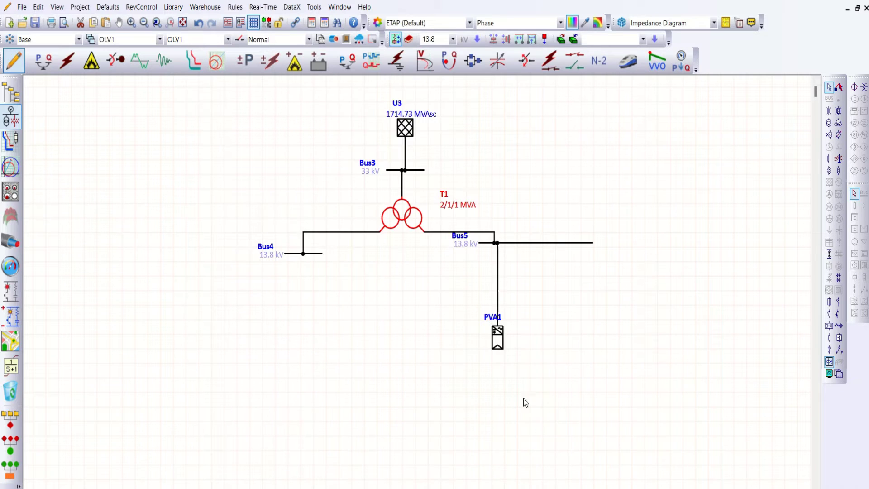
Set the nominal voltage of Bus4 to 0.69 kV.
double_click(310, 253)
left_click(354, 141)
double_click(354, 141)
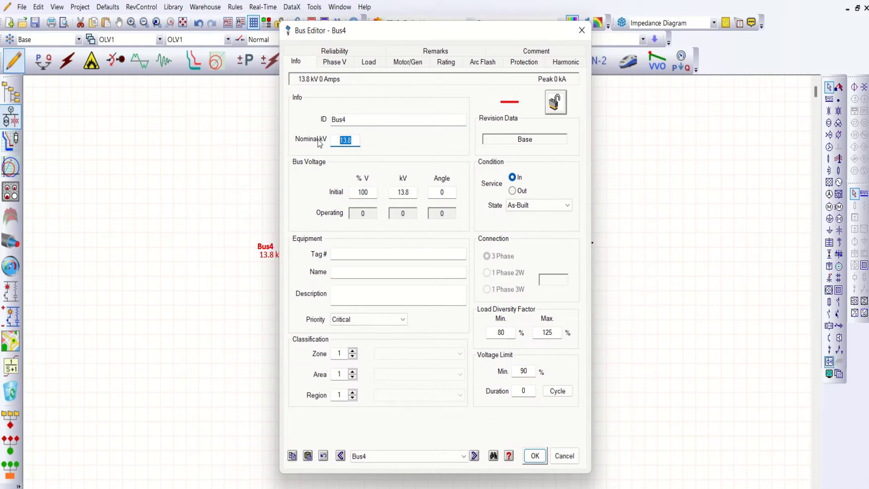
type("0.69")
left_click(538, 455)
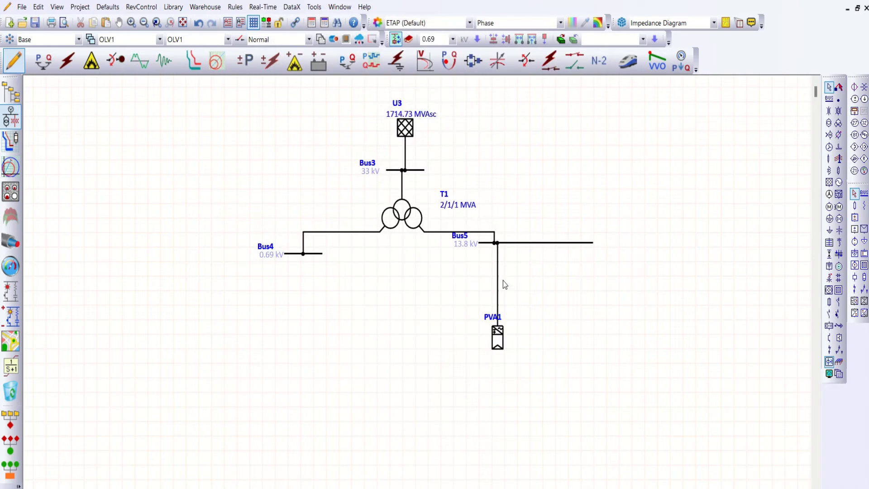
Set the nominal voltage of Bus5 to 0.69 kV and shorten its bar on the diagram.
double_click(510, 243)
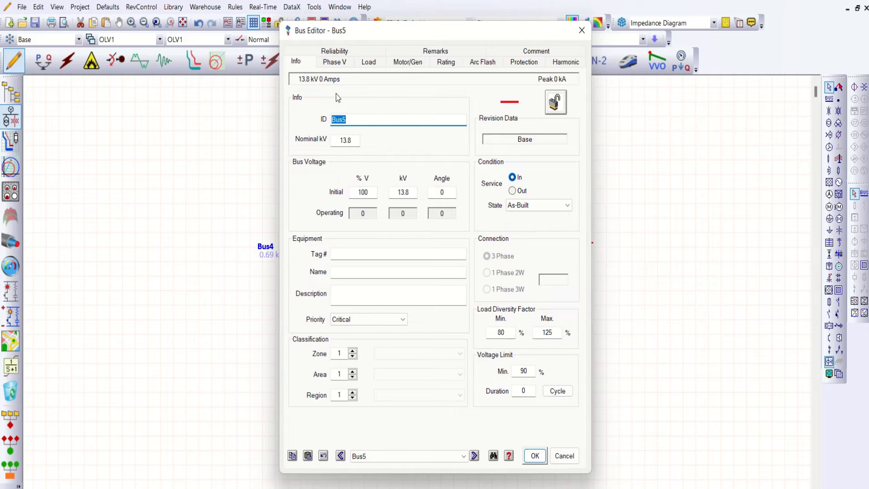
double_click(346, 141)
type("0")
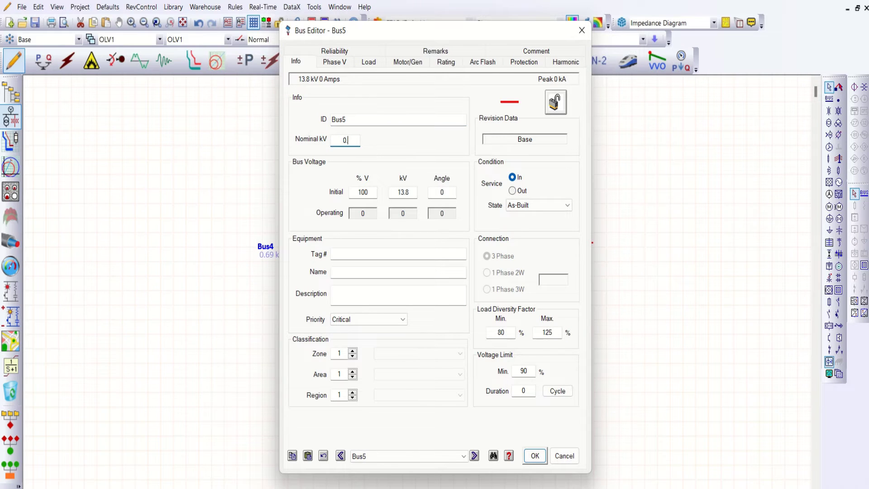
type(".690")
left_click(535, 456)
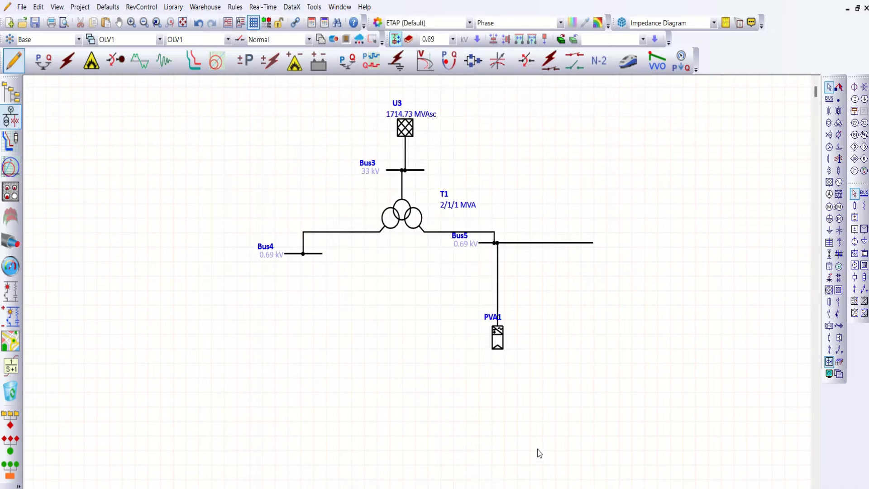
left_click(572, 243)
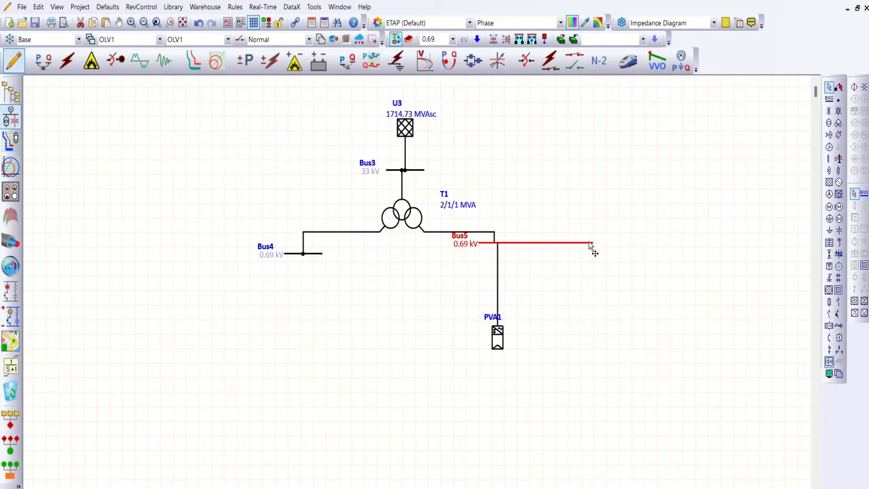
left_click_drag(592, 244, 521, 243)
Assign the 205 W SUNTECH STP210 - 18/Ud,STP205 - 18/Ud poly-crystalline panel from the library to array PVA1.
double_click(497, 342)
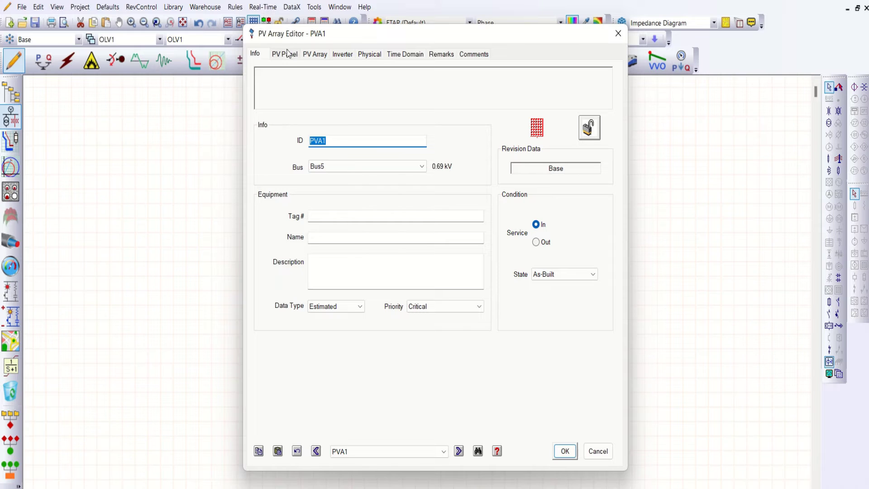
left_click(285, 55)
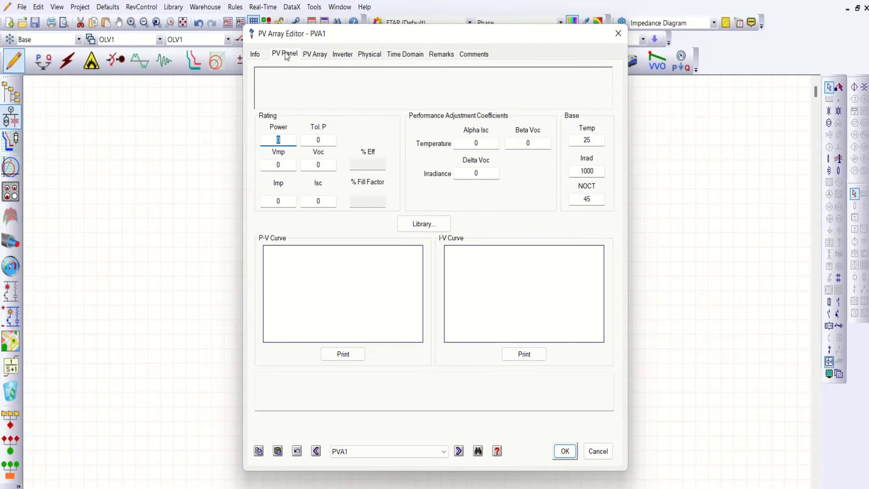
left_click(419, 226)
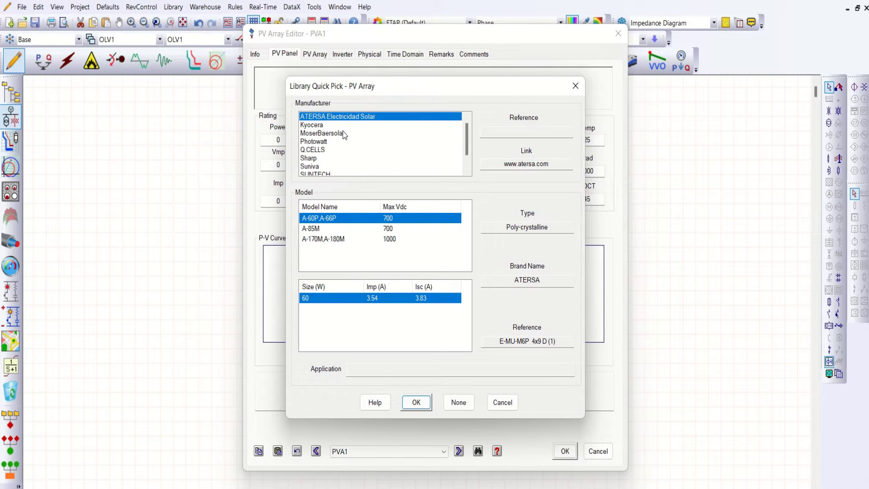
scroll(342, 140, "down", 1)
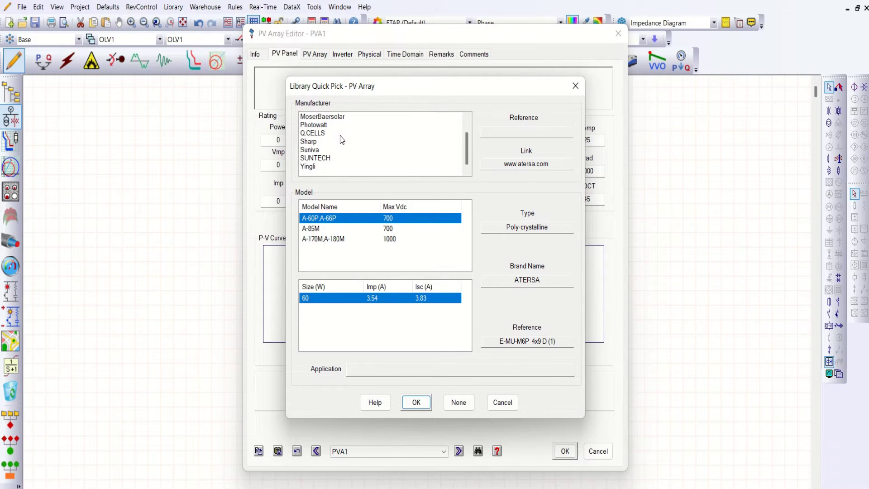
left_click(322, 158)
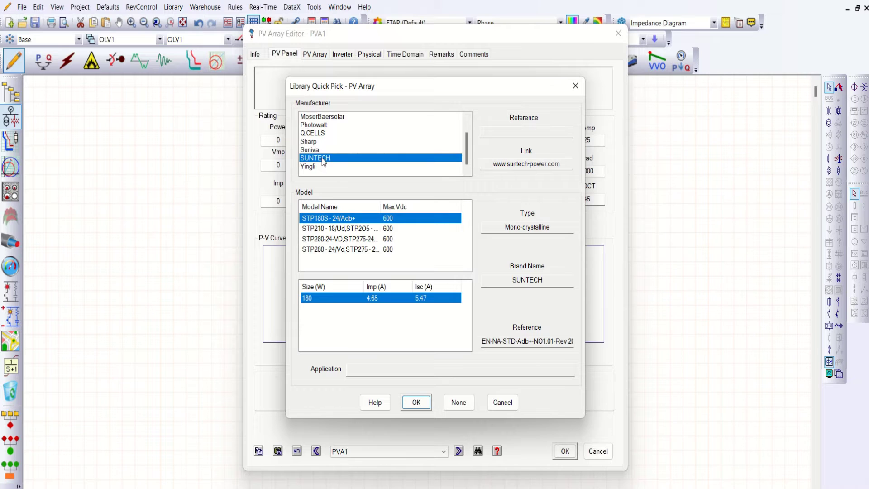
left_click(392, 231)
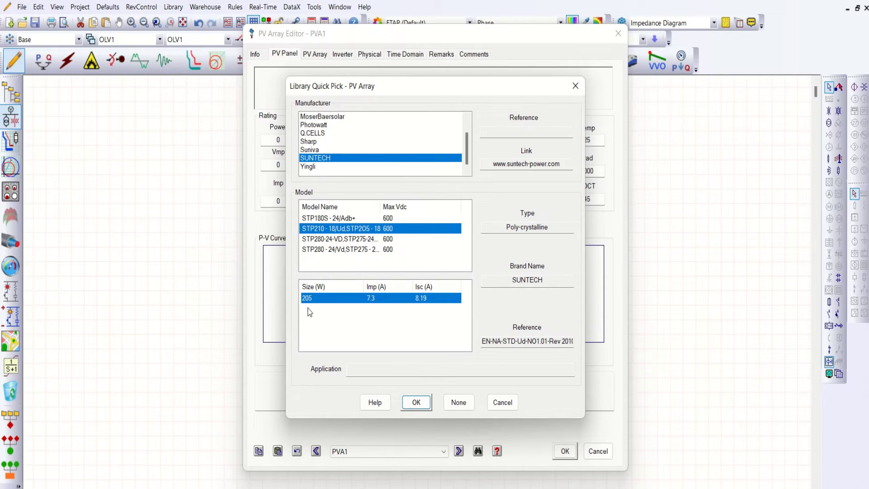
left_click(416, 402)
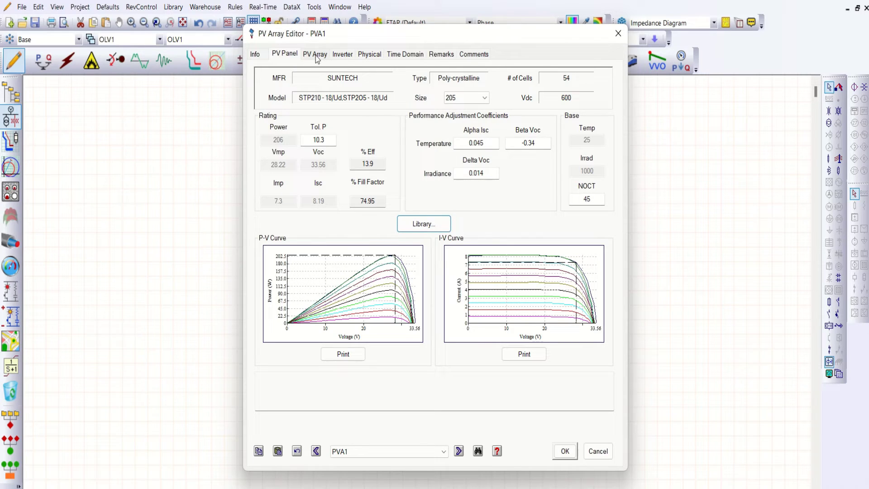
Set the number of PVA1's panels in series to 24.
left_click(315, 56)
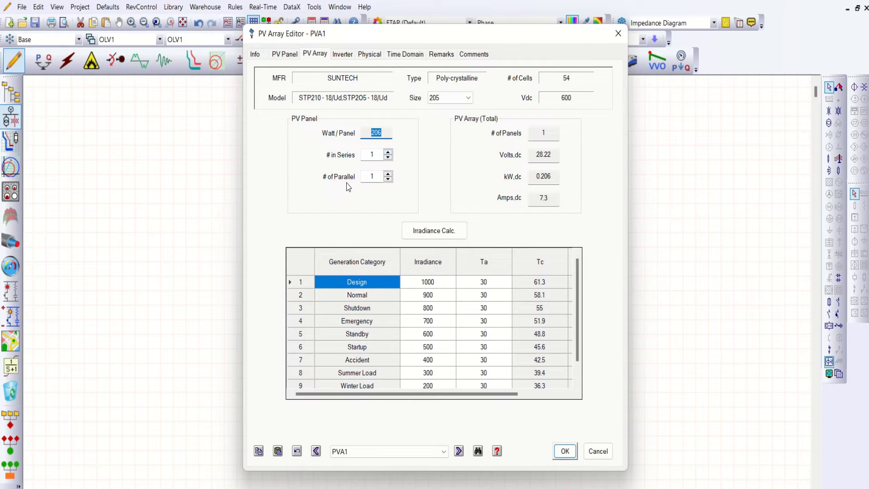
left_click(388, 152)
left_click(388, 152)
left_click(388, 152)
left_click(388, 153)
left_click(388, 153)
left_click(388, 153)
left_click(387, 152)
left_click(388, 153)
left_click(387, 153)
left_click(388, 153)
left_click(388, 153)
left_click(388, 153)
left_click(388, 153)
left_click(388, 153)
left_click(388, 153)
left_click(388, 153)
left_click(388, 153)
left_click(388, 153)
left_click(388, 153)
left_click(388, 153)
left_click(388, 153)
left_click(388, 153)
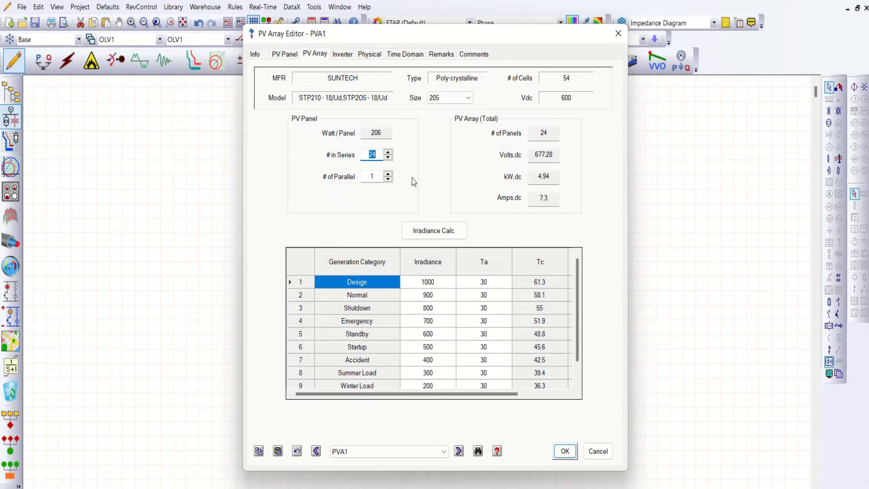
Set the number of PVA1's parallel panel strings to 48.
left_click(388, 180)
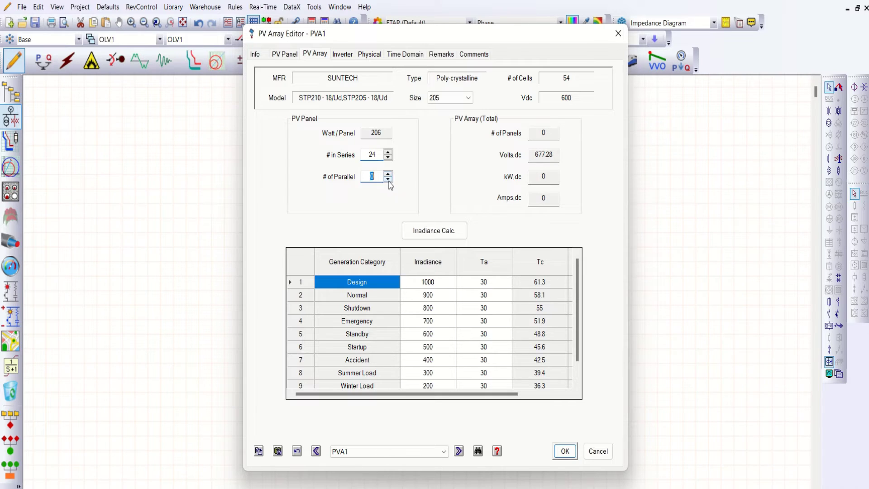
left_click(388, 174)
left_click(388, 174)
left_click(388, 175)
left_click(388, 175)
left_click(388, 175)
left_click(388, 175)
left_click(388, 175)
left_click(388, 175)
left_click(388, 174)
left_click(388, 175)
left_click(388, 175)
left_click(388, 174)
left_click(388, 175)
left_click(388, 175)
left_click(388, 175)
left_click(388, 174)
left_click(389, 175)
left_click(389, 174)
left_click(388, 175)
left_click(388, 175)
left_click(388, 175)
left_click(388, 175)
left_click(389, 175)
left_click(388, 175)
left_click(388, 175)
left_click(388, 175)
left_click(388, 174)
left_click(388, 174)
left_click(388, 175)
left_click(375, 176)
double_click(375, 177)
type("48")
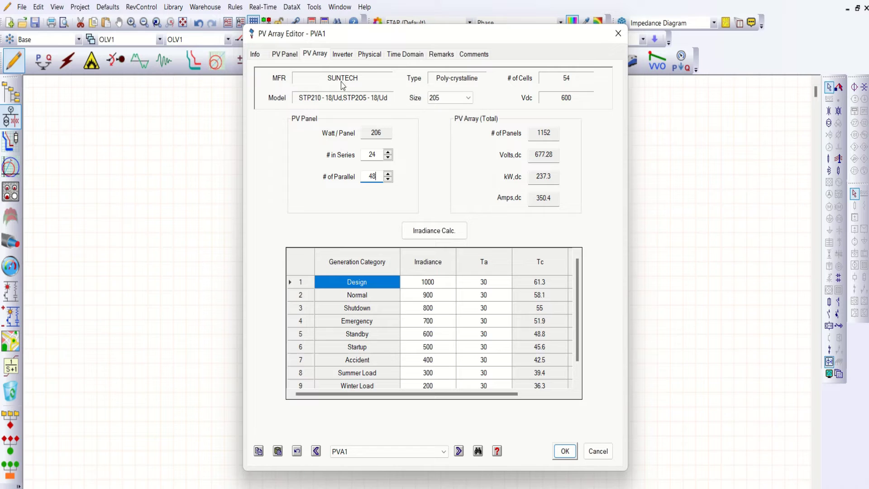
Set the DC rating of PVA1's inverter to 237 kW and 650 V.
left_click(342, 56)
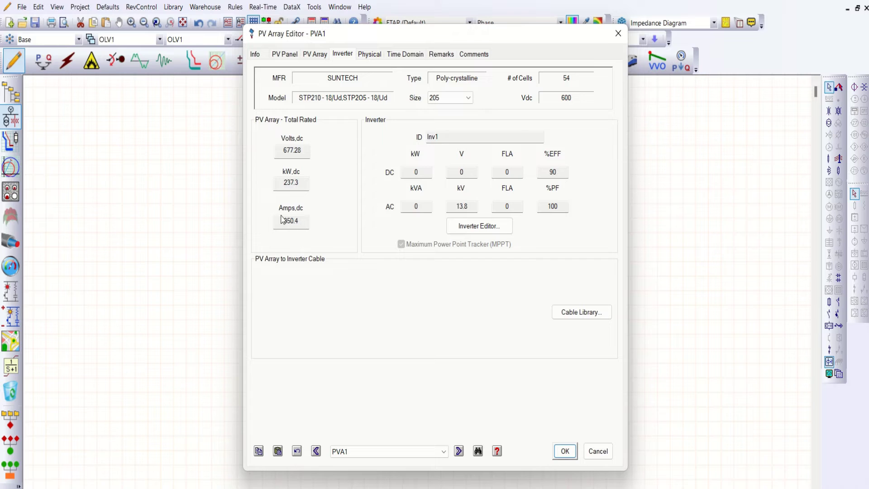
left_click(473, 232)
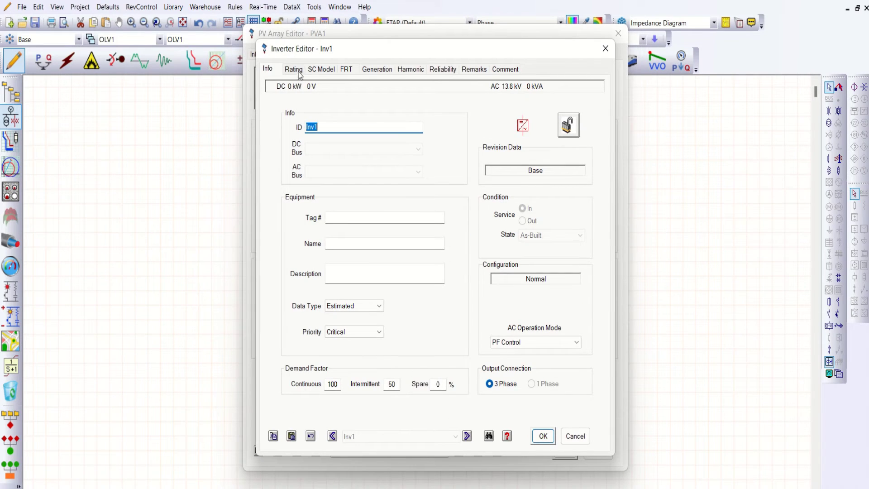
left_click(294, 70)
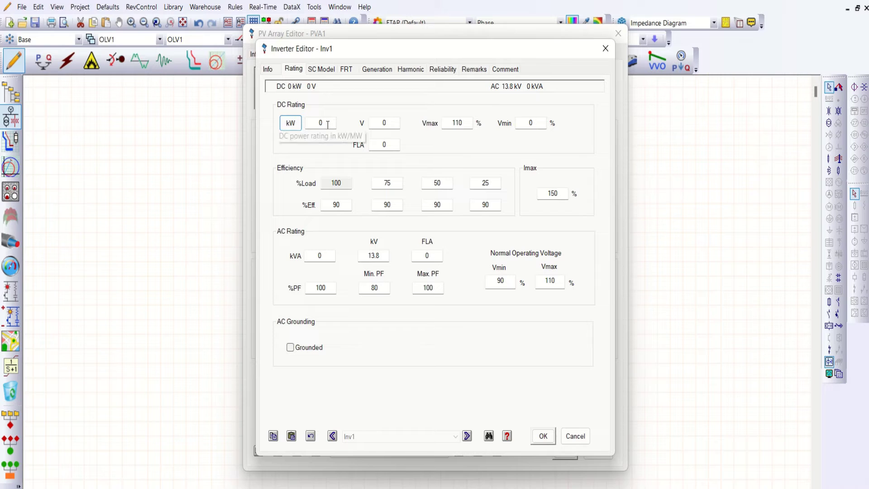
left_click(314, 125)
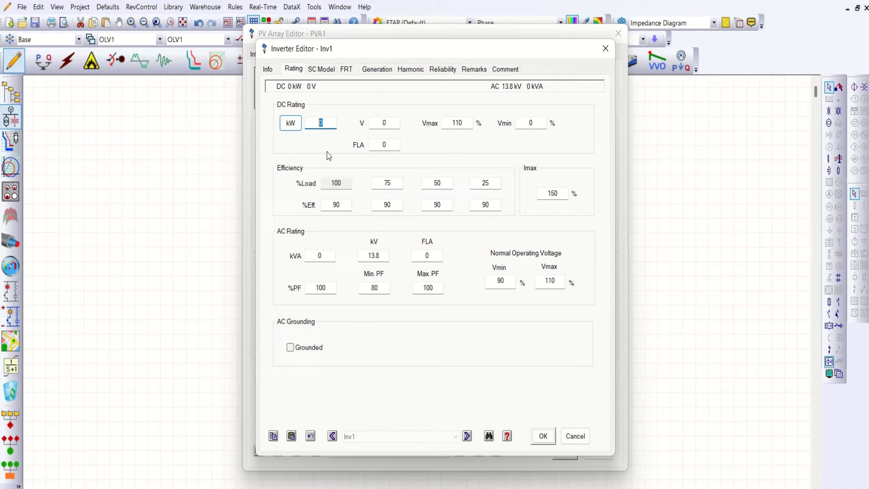
type("237")
key("Tab")
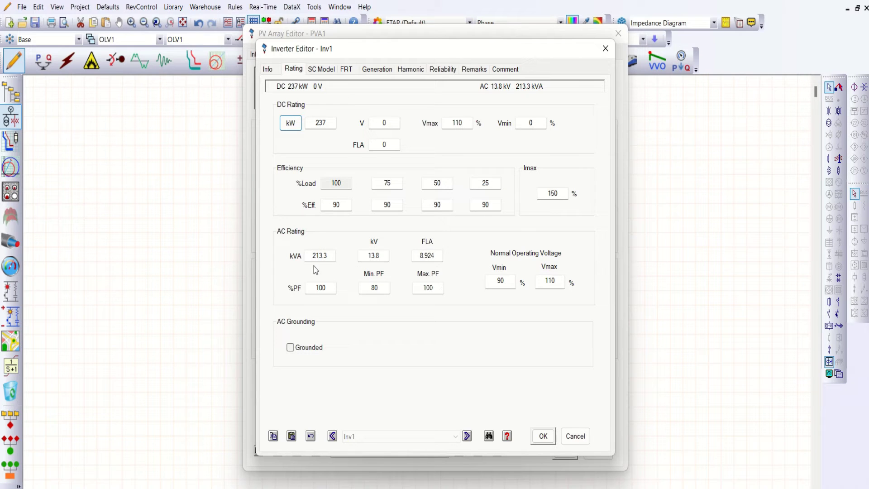
double_click(384, 123)
type("65")
key("Tab")
Set the AC rated voltage of PVA1's inverter to 0.69 kV.
left_click_drag(380, 258, 361, 254)
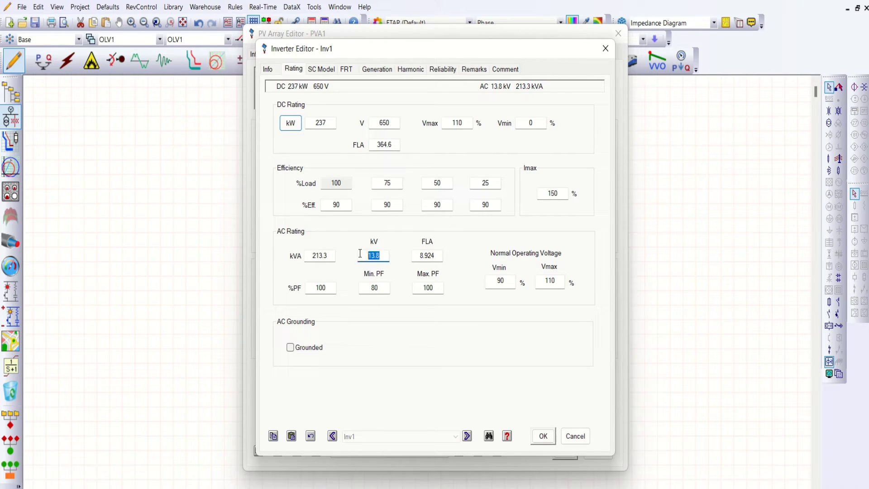
type("069")
type("0.69")
left_click(371, 255)
type(".69")
key("Return")
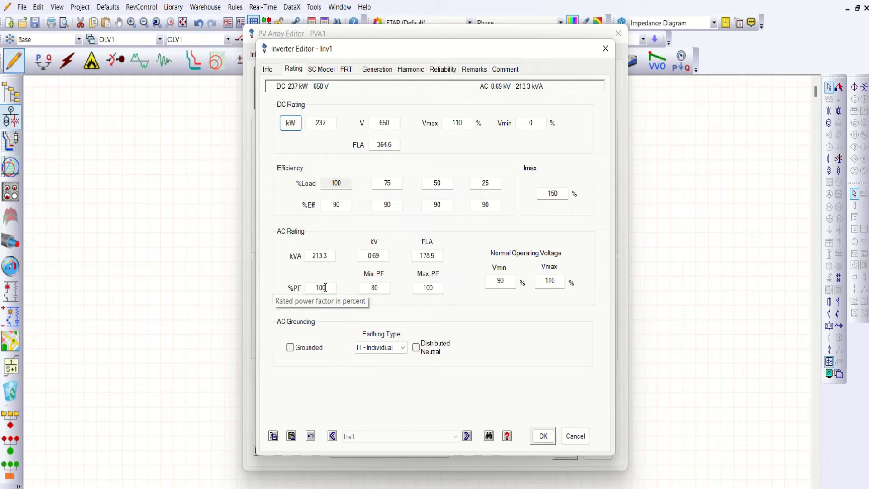
Set the inverter's rated power factor to 95 %, check its short-circuit model, and apply the inverter and PV array data.
left_click_drag(325, 288, 312, 286)
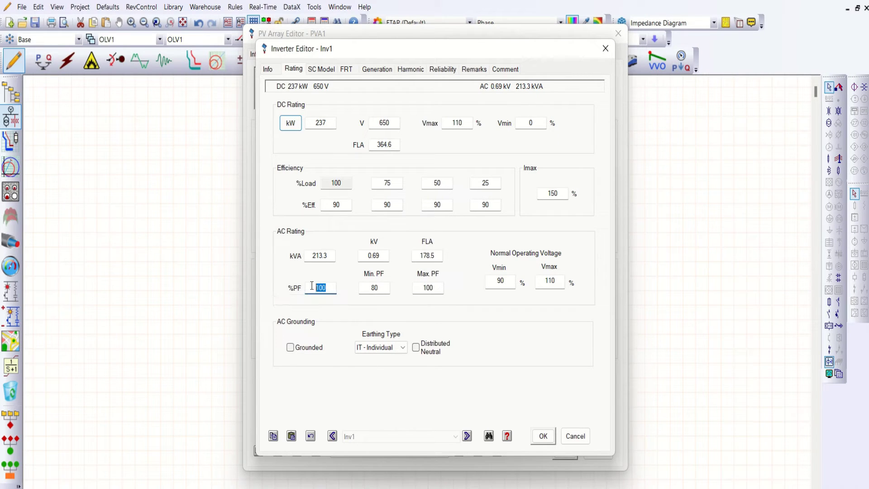
type("95")
left_click(354, 307)
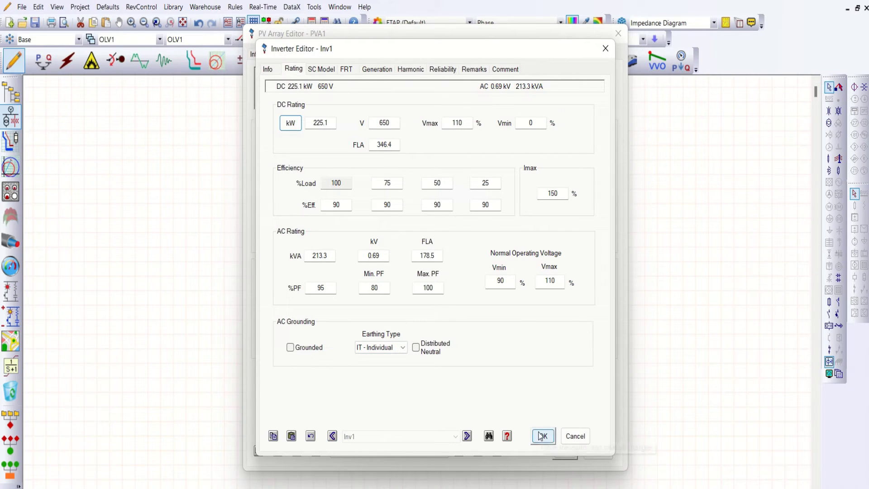
left_click(323, 71)
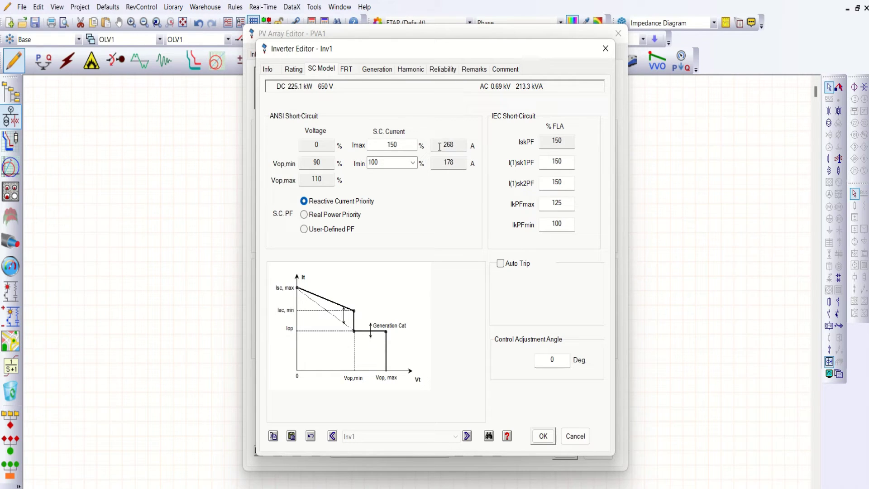
left_click(543, 436)
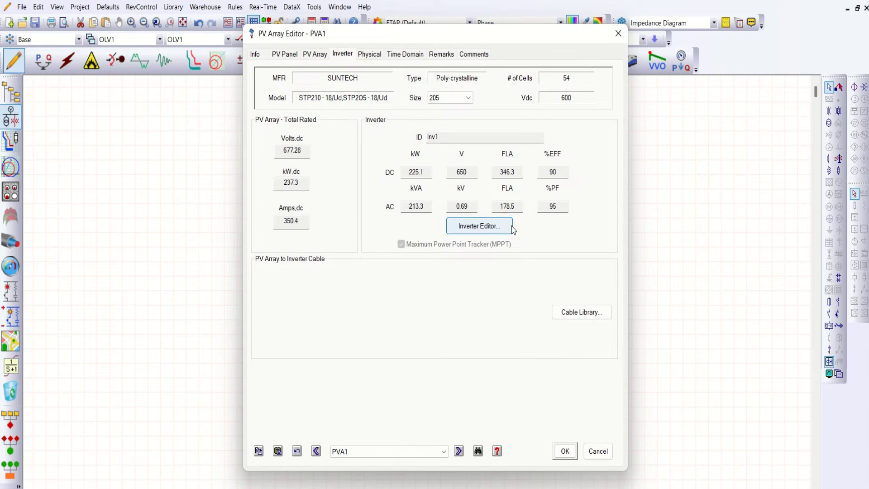
left_click(565, 451)
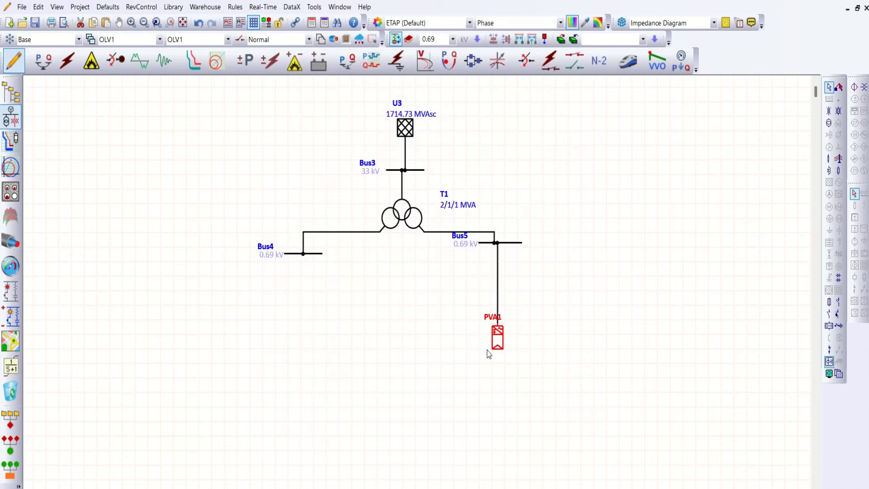
Move PVA1's label beside its connection line and connect a copy of the array to Bus4.
left_click_drag(493, 323, 473, 302)
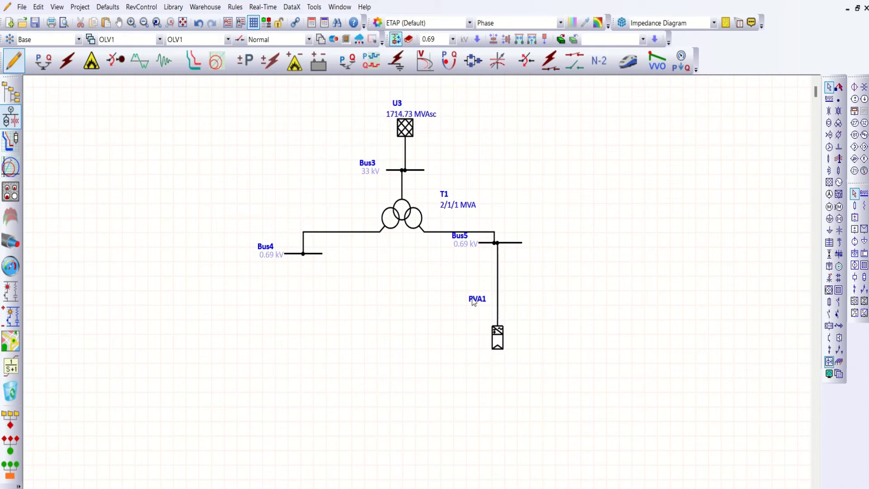
left_click(497, 340)
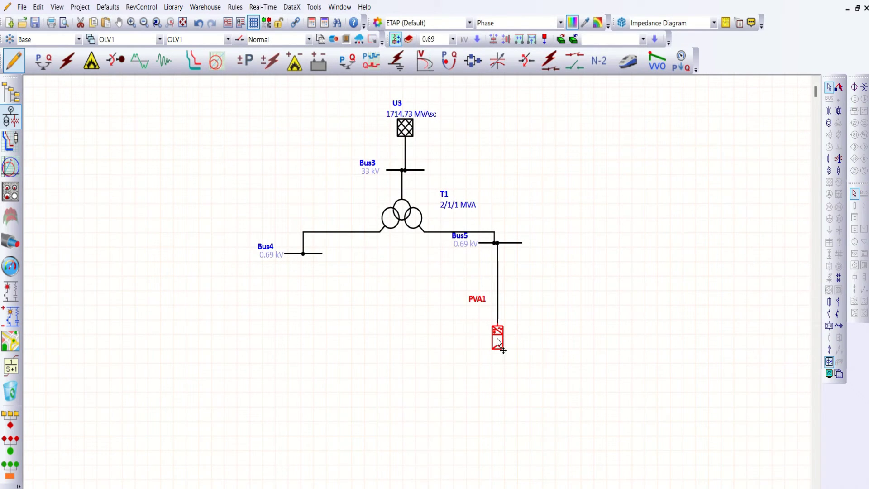
key("Escape")
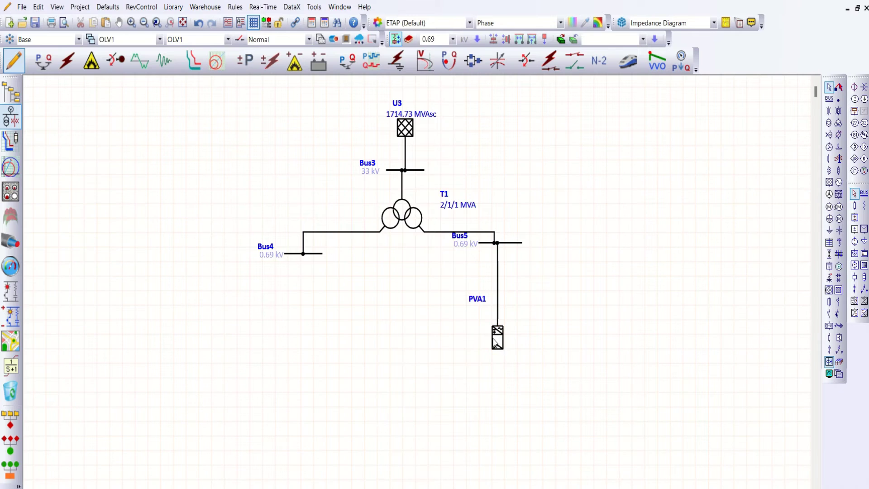
key("ctrl+v")
left_click_drag(311, 319, 295, 332)
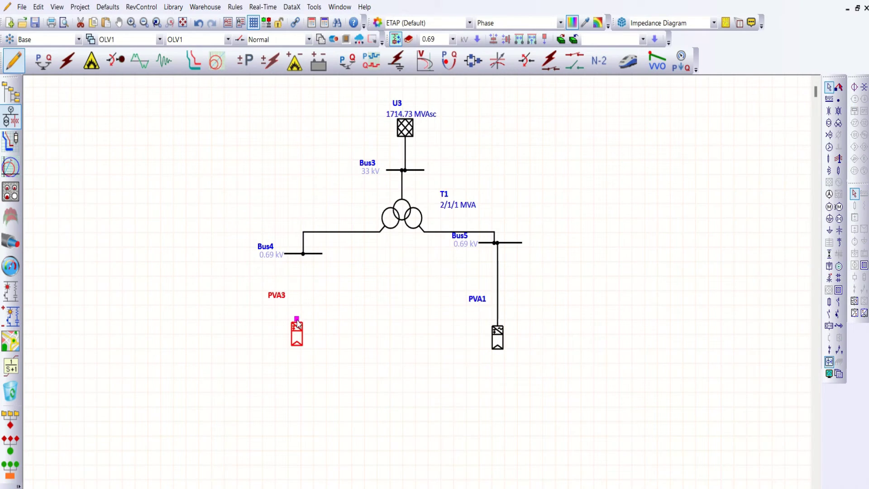
left_click_drag(297, 254, 297, 319)
left_click(328, 295)
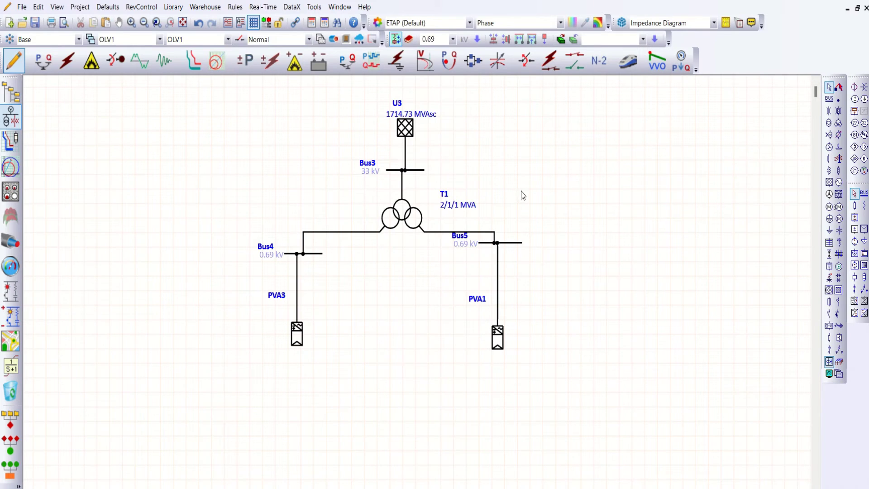
Run a load flow study and move the voltage and angle results of Bus4 and Bus5 clear of the diagram.
left_click(43, 61)
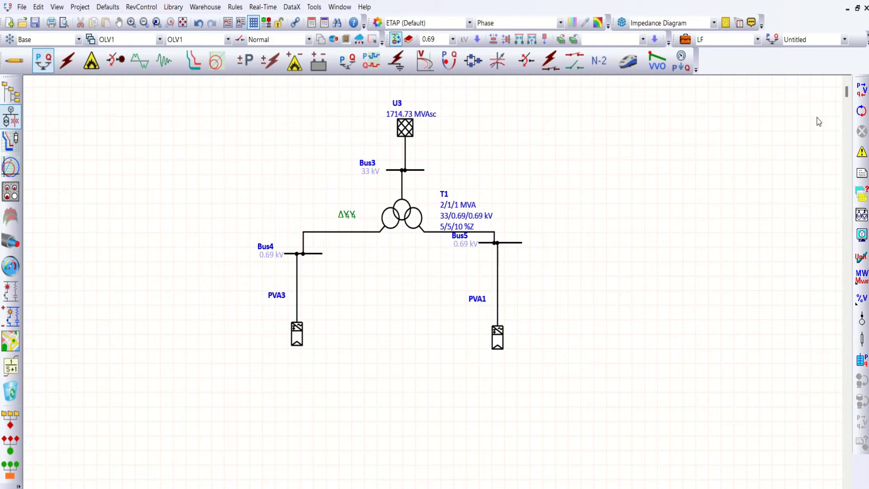
left_click(860, 92)
left_click_drag(330, 271, 361, 290)
left_click_drag(337, 245, 359, 268)
left_click_drag(536, 232, 571, 267)
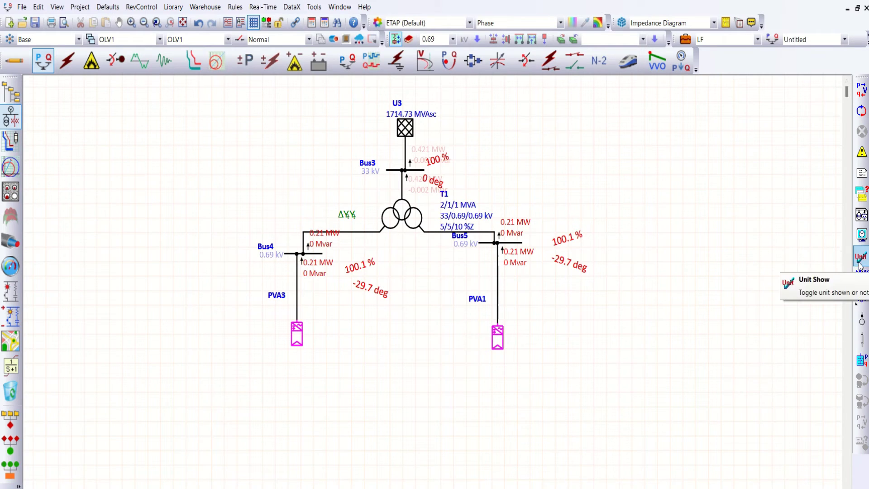
Display the bus voltage results in kV and move Bus3's voltage and angle labels clear of the power flow values.
left_click(857, 306)
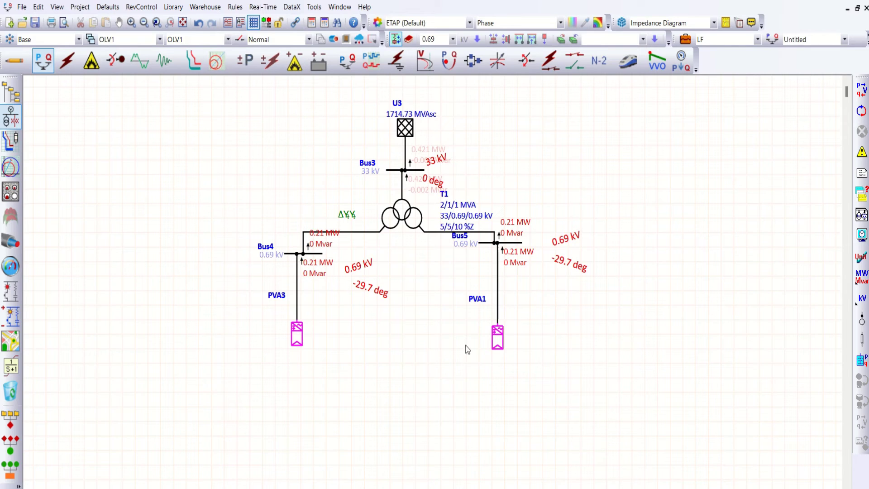
left_click_drag(439, 164, 484, 169)
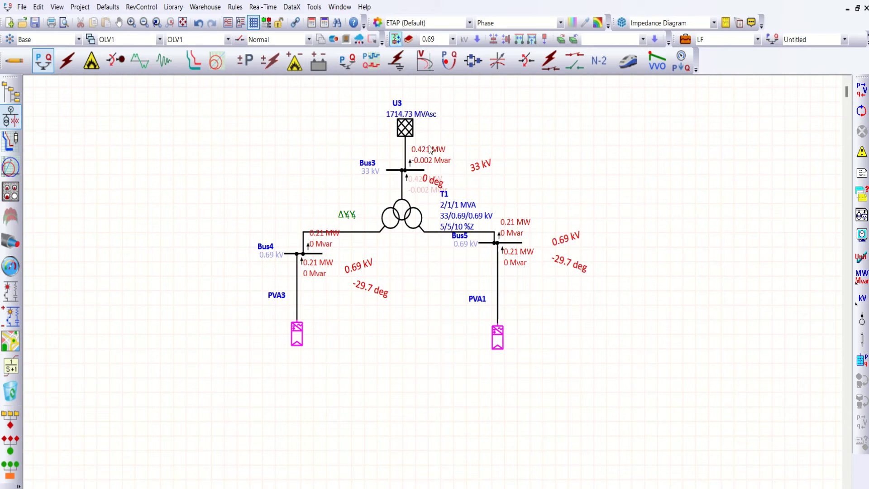
left_click_drag(436, 186, 459, 194)
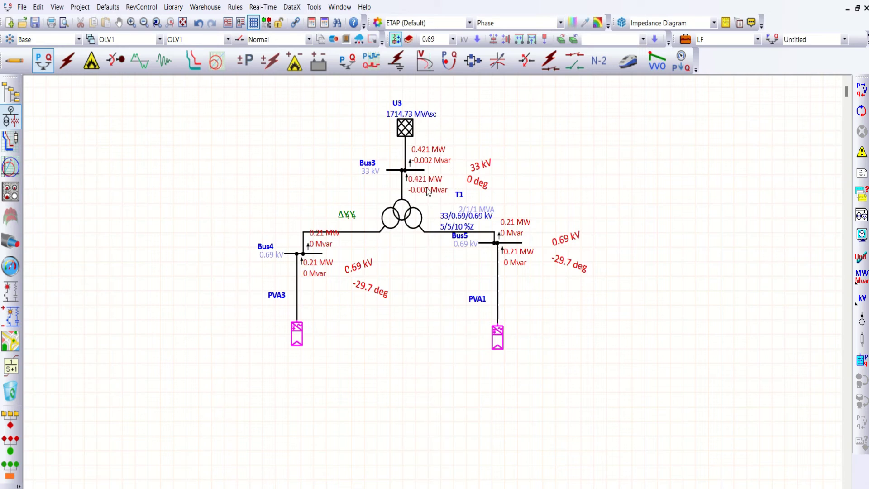
Examine PVA3's inverter ratings next to the load flow results on the diagram.
double_click(297, 339)
left_click(313, 56)
left_click(344, 55)
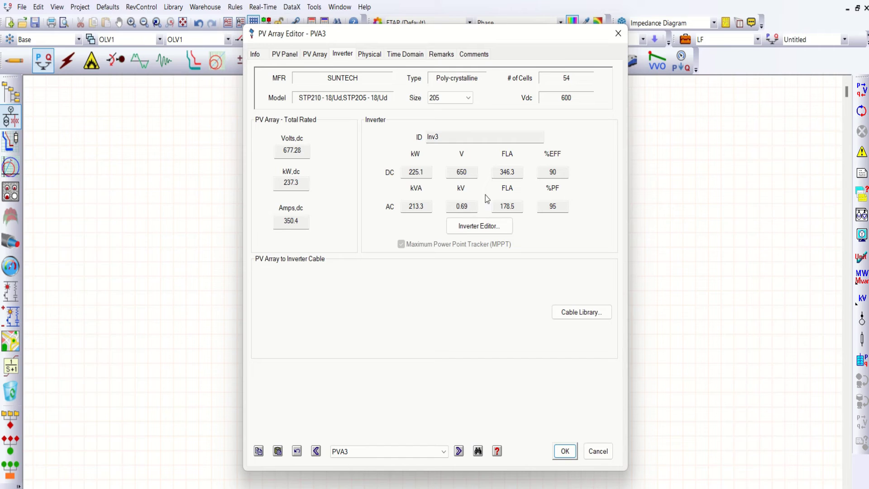
left_click_drag(490, 34, 704, 41)
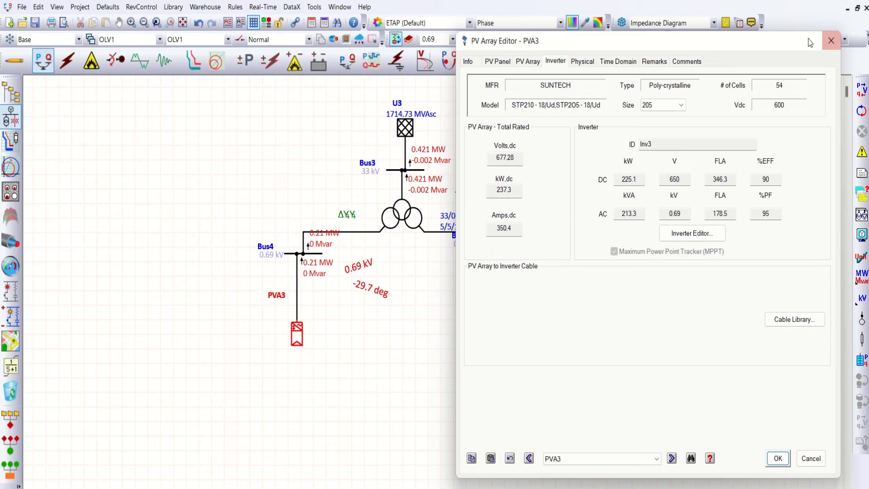
Close the array editor and display the load flow results on the diagram as apparent power in kVA.
left_click(831, 42)
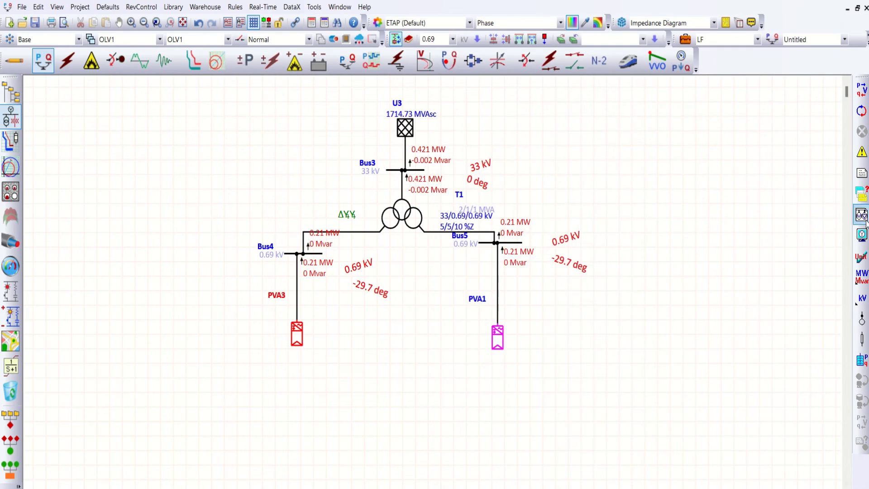
left_click(865, 281)
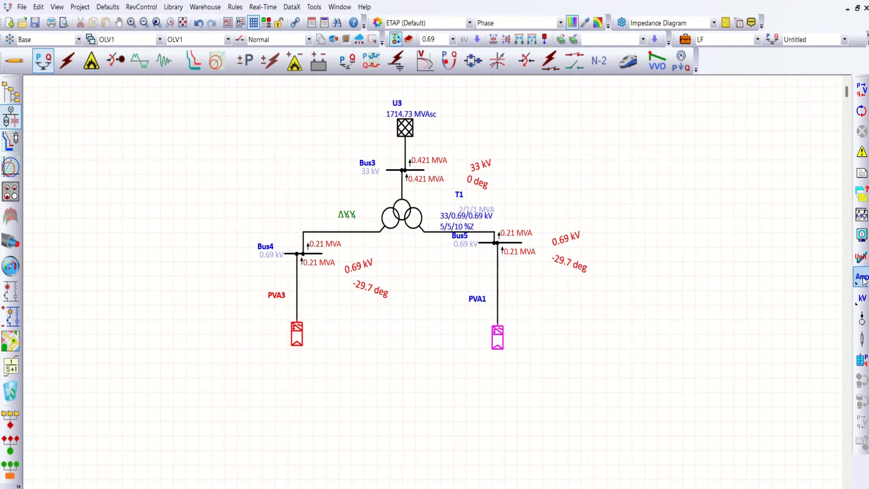
left_click(864, 281)
left_click(864, 281)
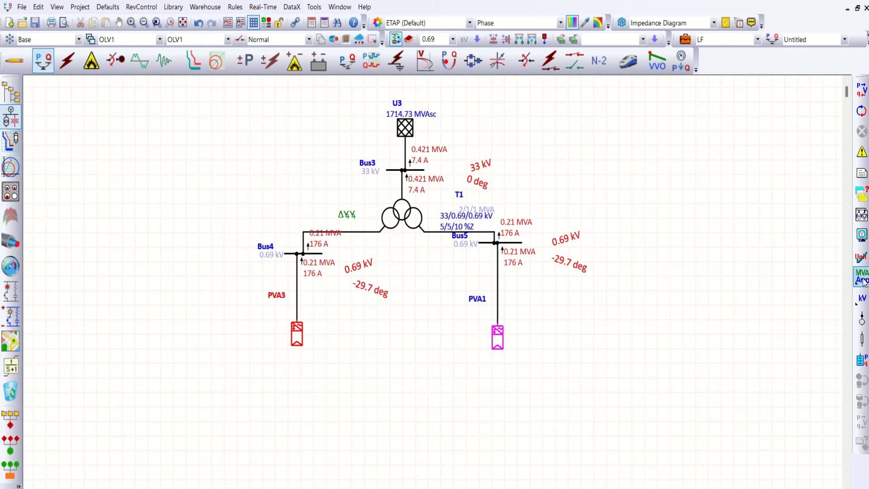
left_click(860, 277)
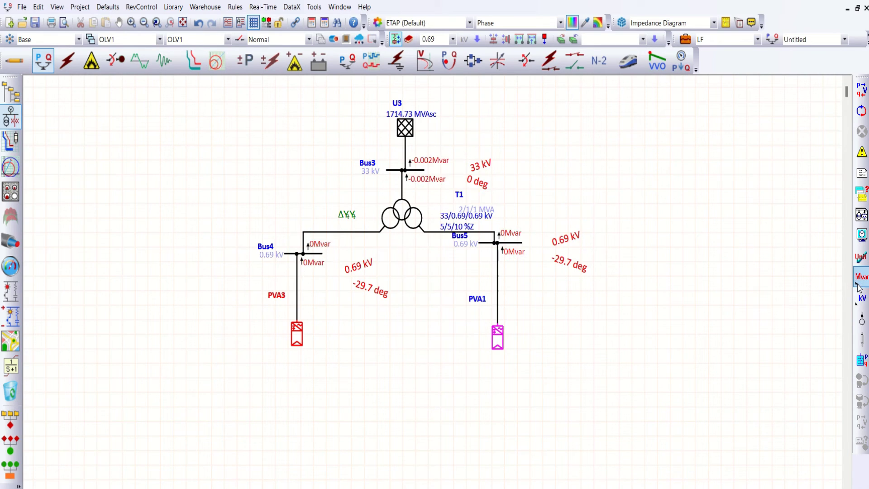
left_click(860, 280)
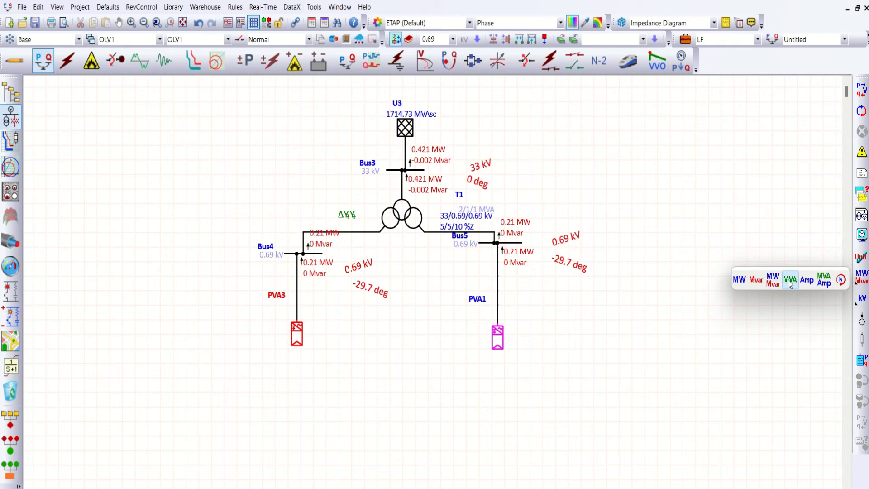
left_click(789, 281)
left_click(860, 280)
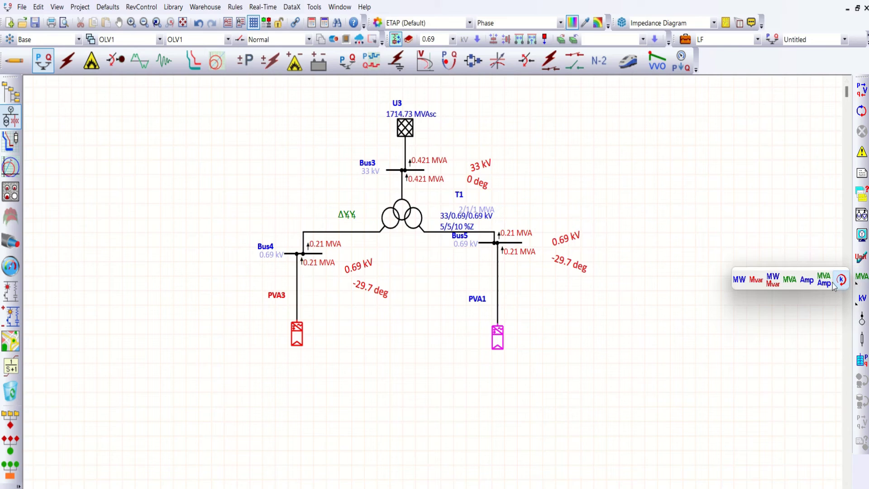
left_click(841, 281)
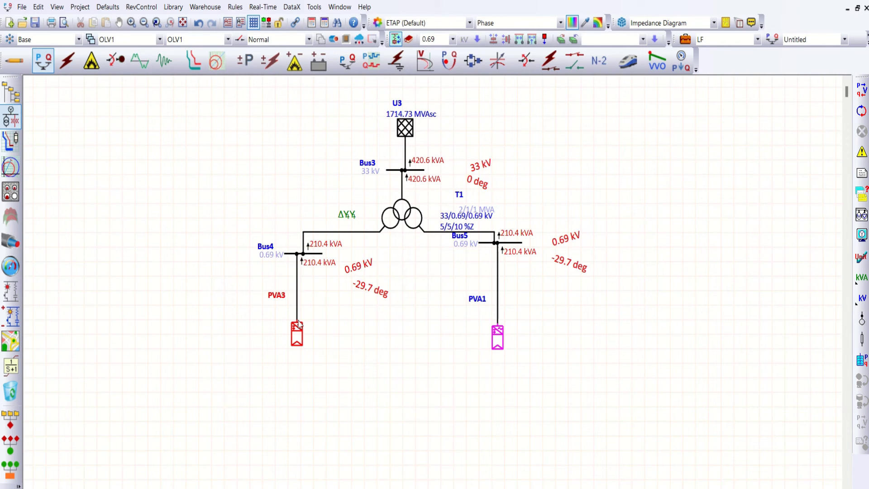
Compare PVA3's inverter AC ratings with the apparent power flow shown at Bus4.
double_click(298, 338)
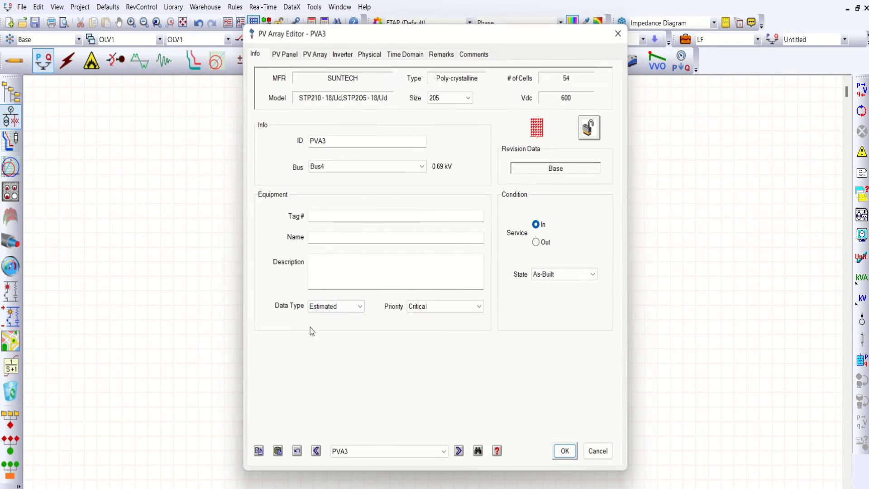
left_click(340, 55)
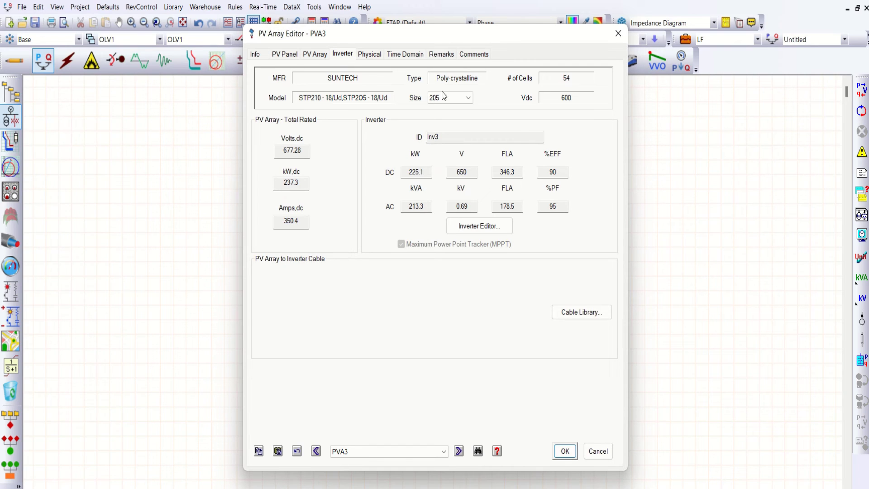
left_click_drag(425, 37, 616, 24)
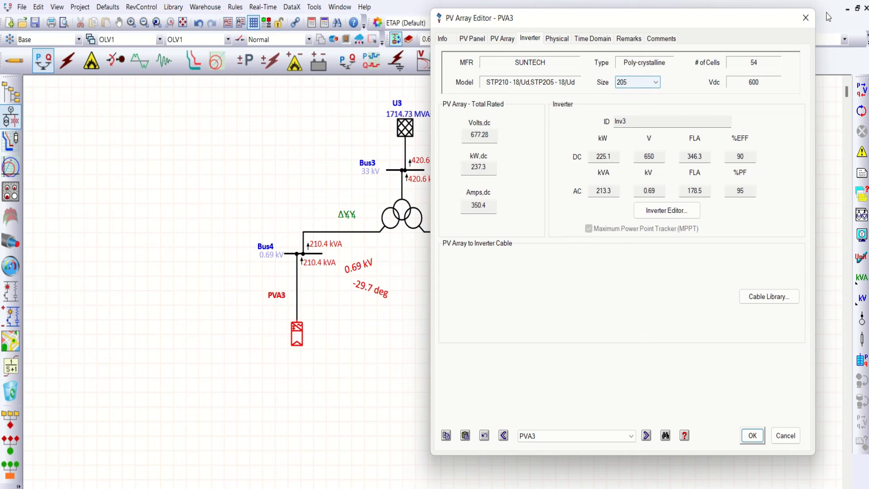
left_click(806, 20)
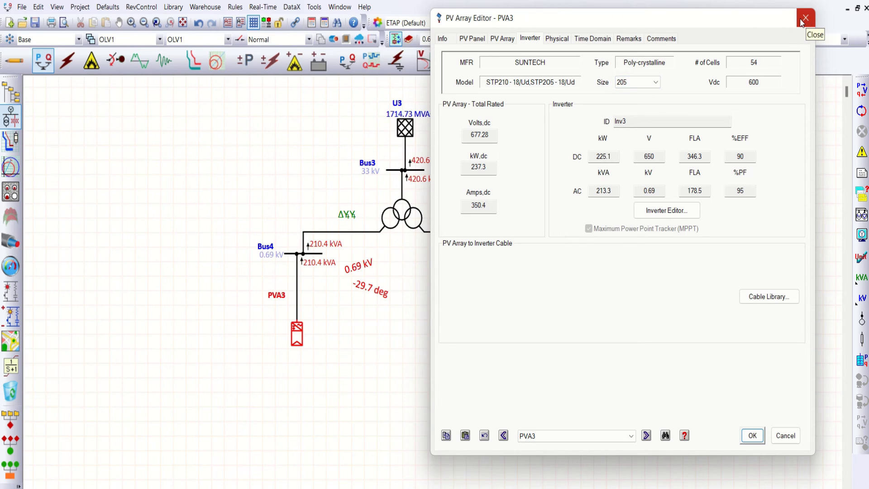
Display the load flow results in both kVA and amps and compare Bus4's values with PVA3's inverter ratings.
left_click(861, 284)
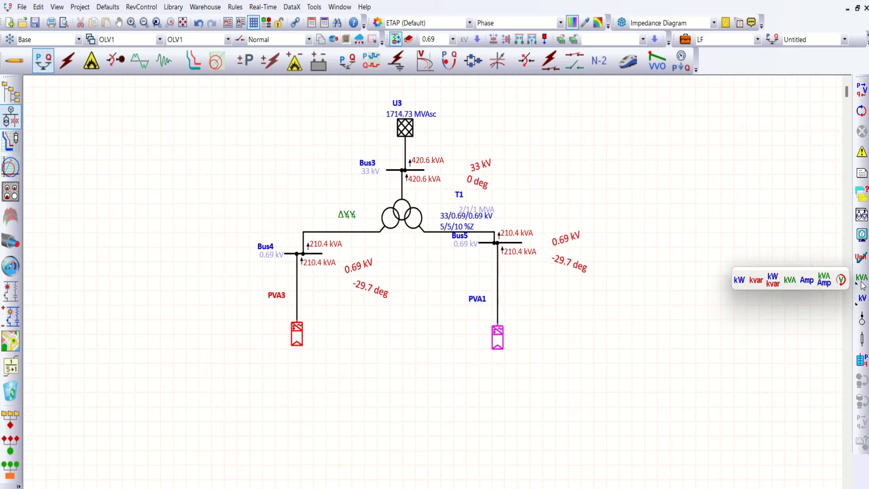
left_click(825, 290)
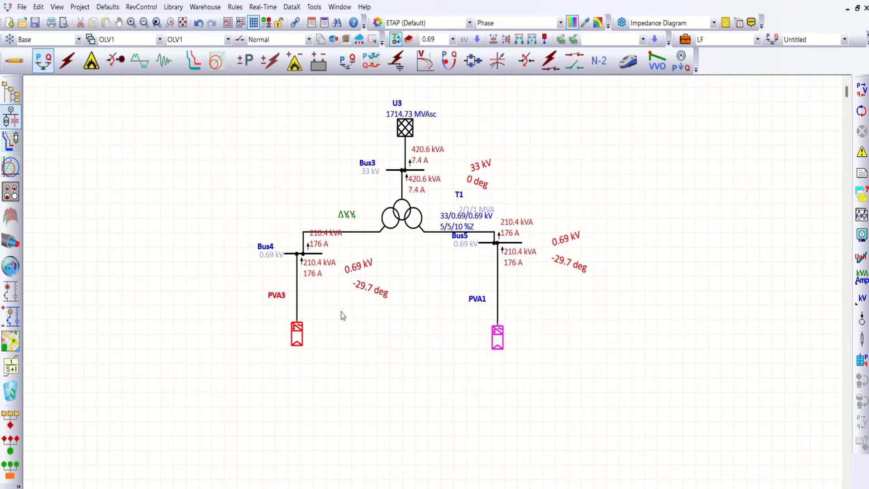
double_click(299, 336)
left_click(342, 55)
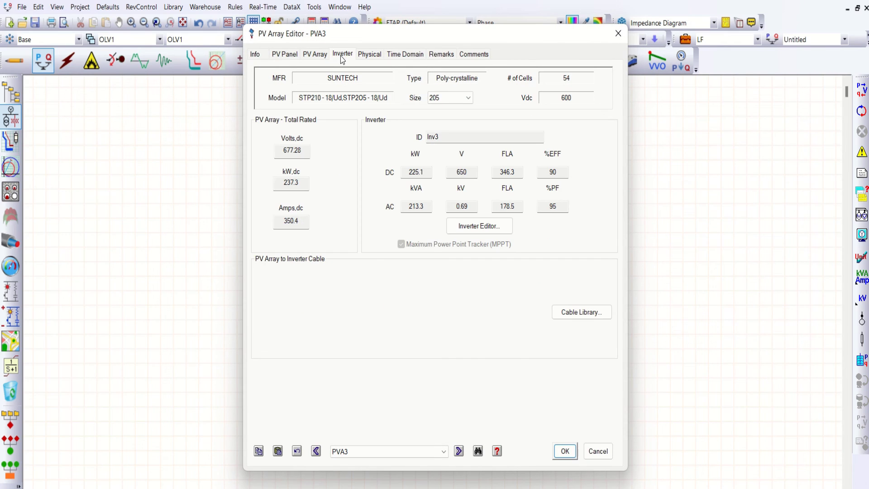
left_click_drag(464, 34, 648, 24)
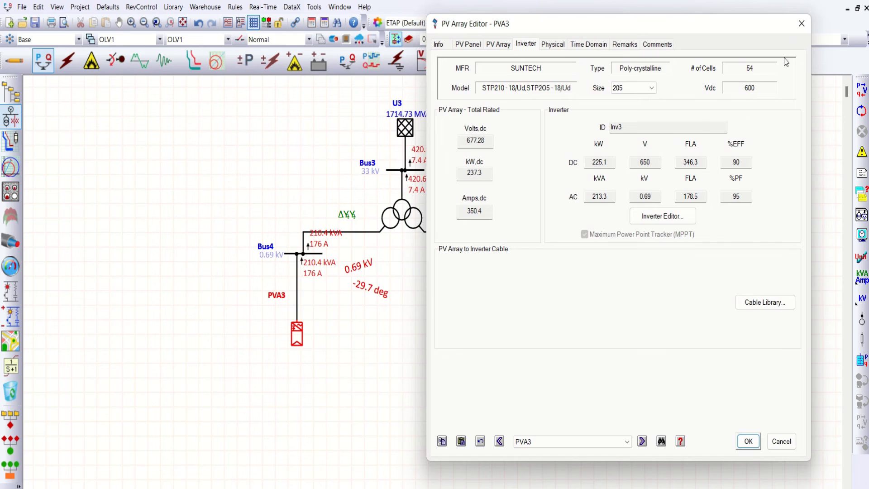
left_click(799, 22)
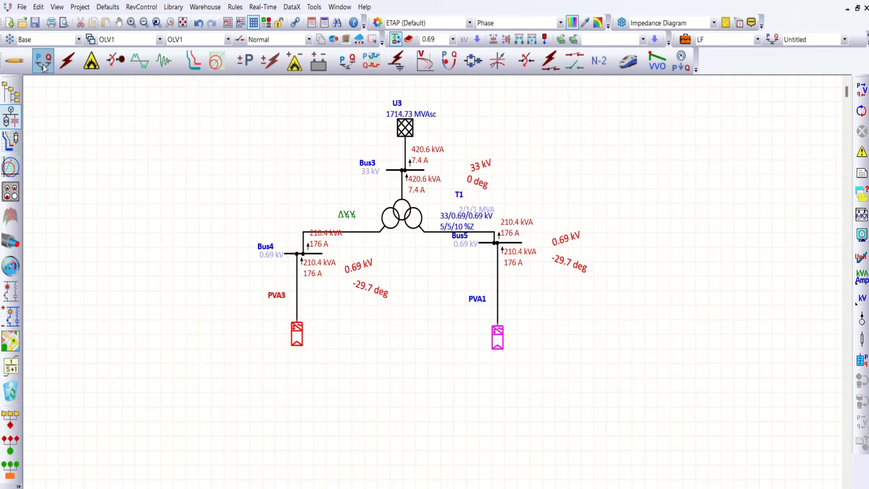
Switch to short circuit analysis and try to run the device duty calculation.
left_click(66, 63)
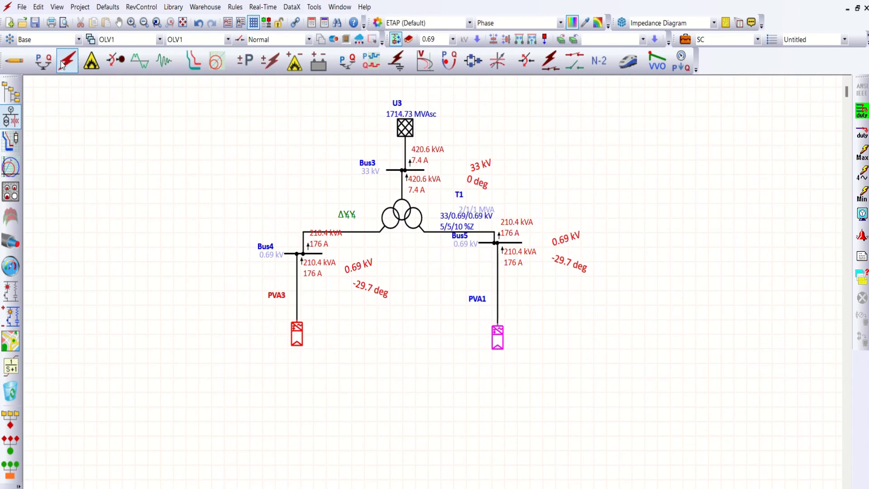
left_click(861, 110)
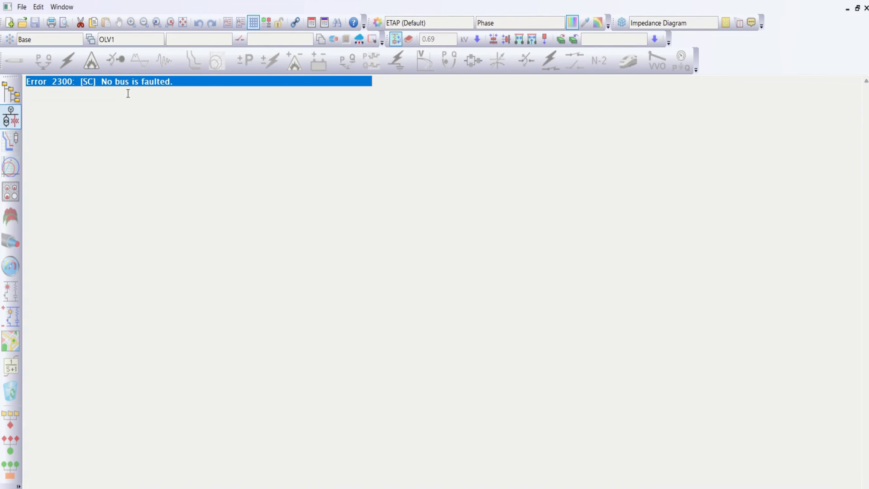
left_click(866, 8)
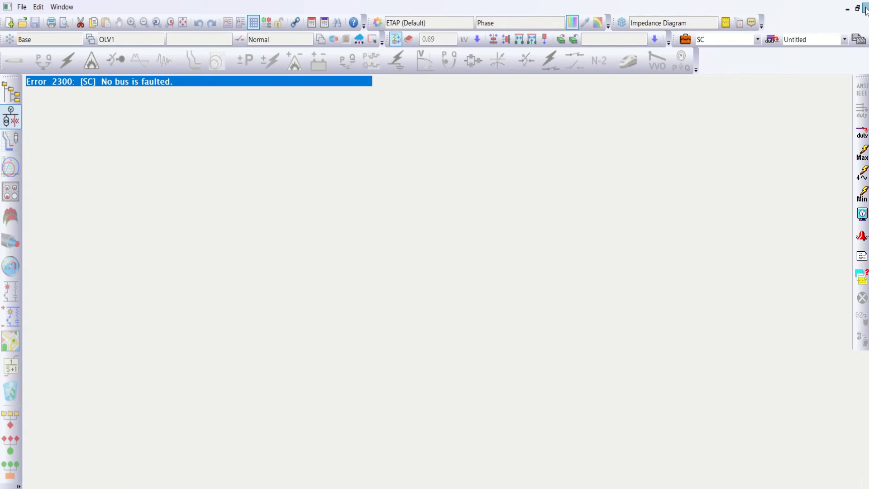
Set all buses as faulted in the SC study case and run the device duty calculation.
left_click(685, 40)
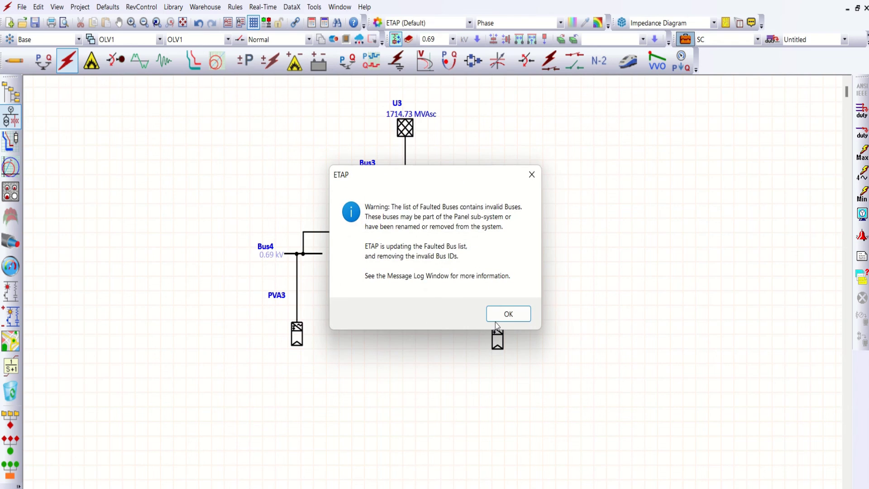
left_click(506, 313)
left_click(419, 259)
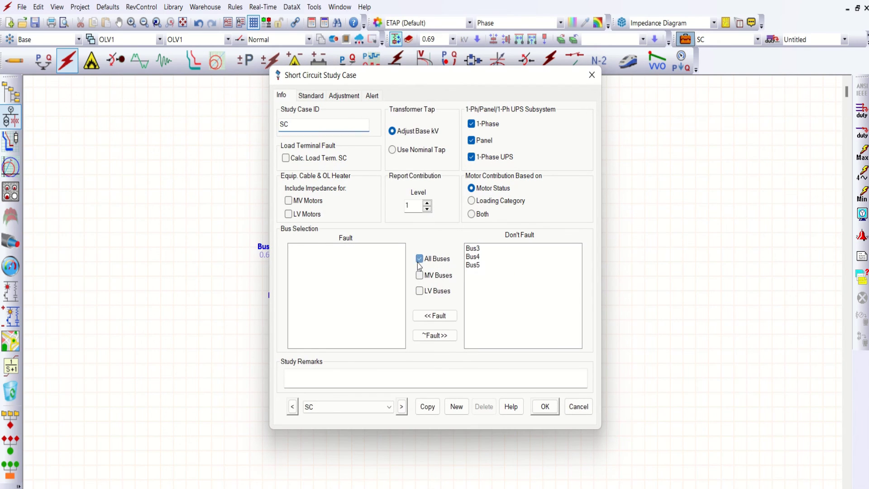
left_click(435, 316)
left_click(545, 407)
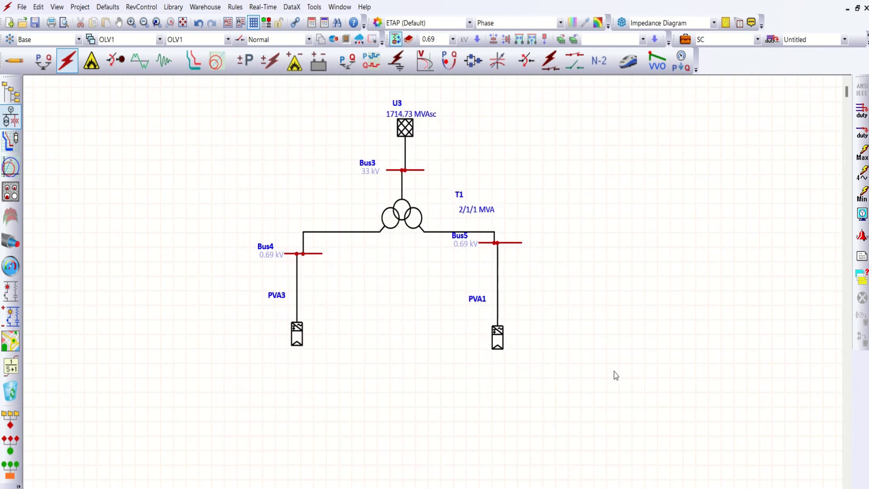
left_click(862, 111)
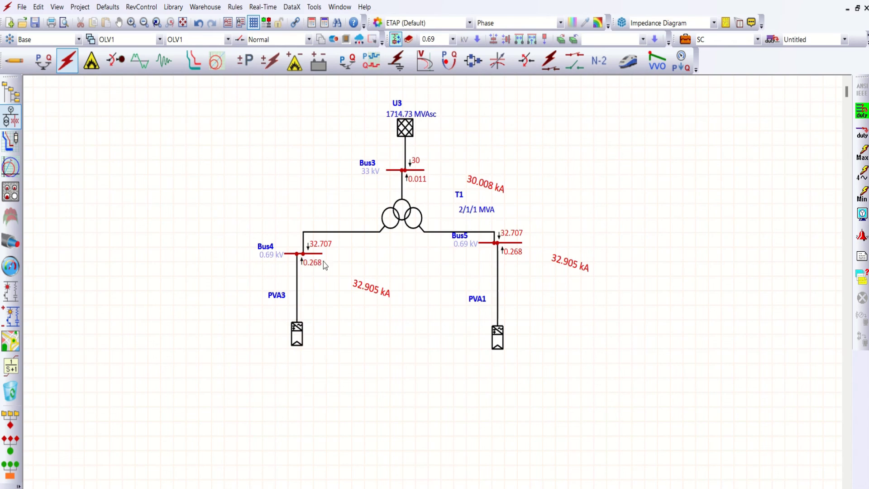
Examine the short-circuit model of PVA3's inverter, including its ANSI maximum and minimum short-circuit currents.
double_click(298, 336)
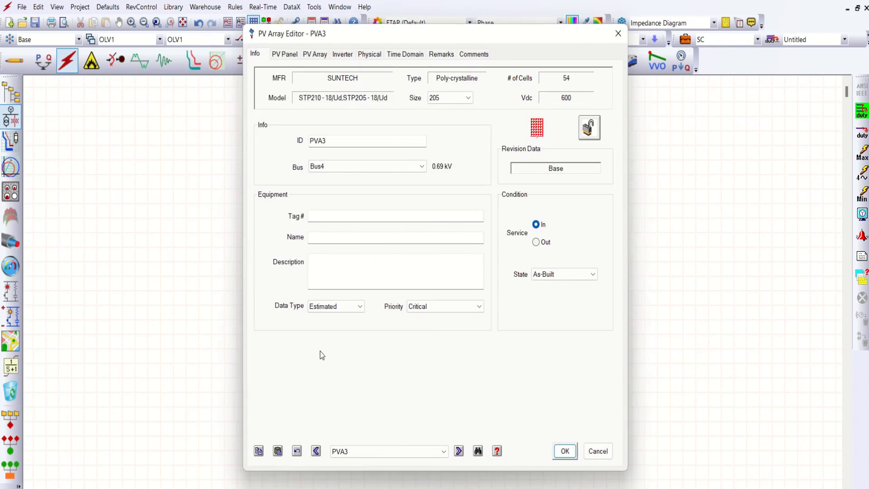
left_click(343, 54)
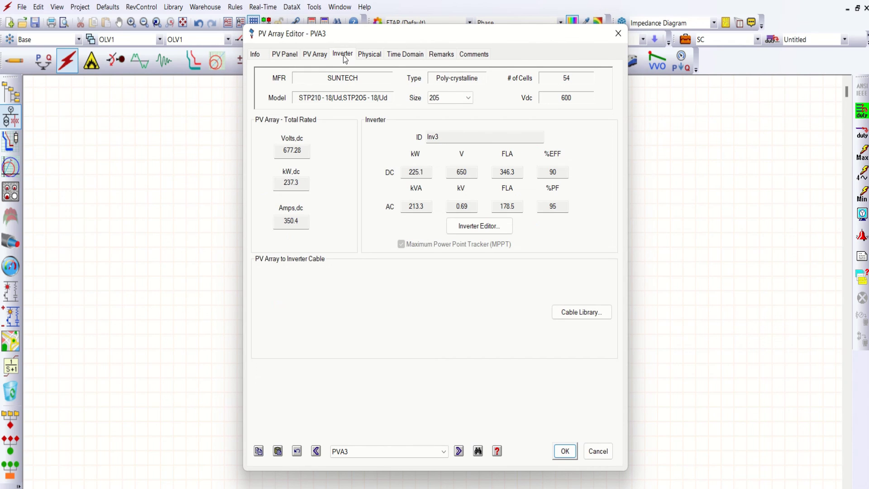
left_click(471, 226)
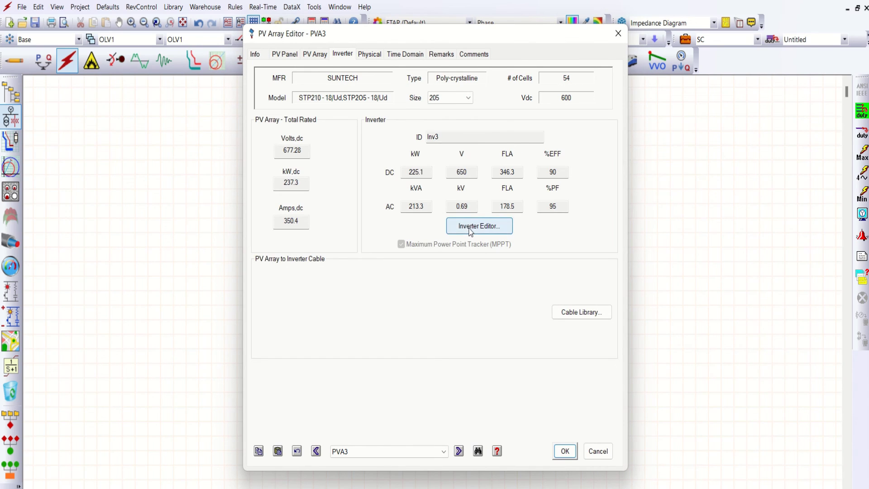
left_click(329, 71)
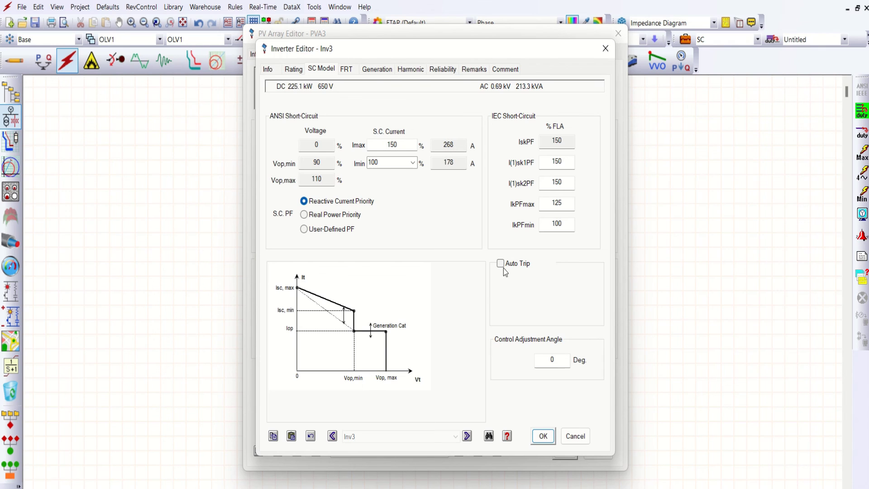
left_click(543, 436)
left_click(564, 451)
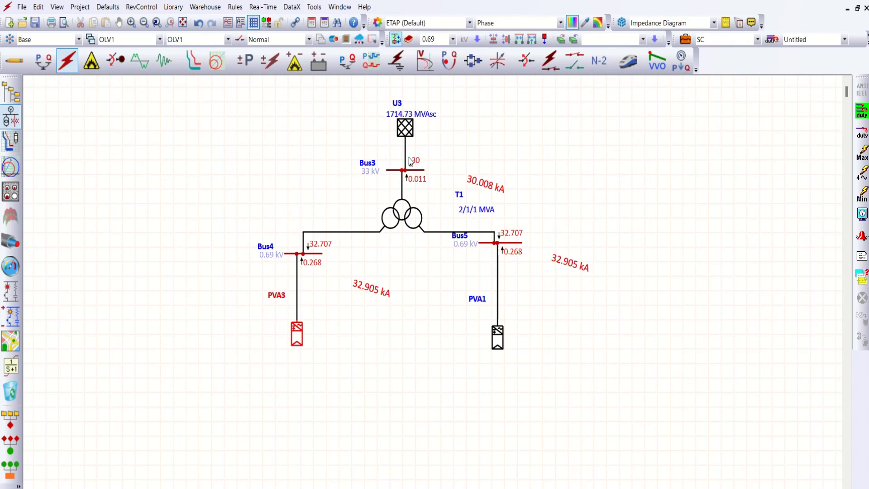
Examine the three-phase and single-phase short-circuit ratings of power grid U3.
double_click(406, 128)
left_click(326, 88)
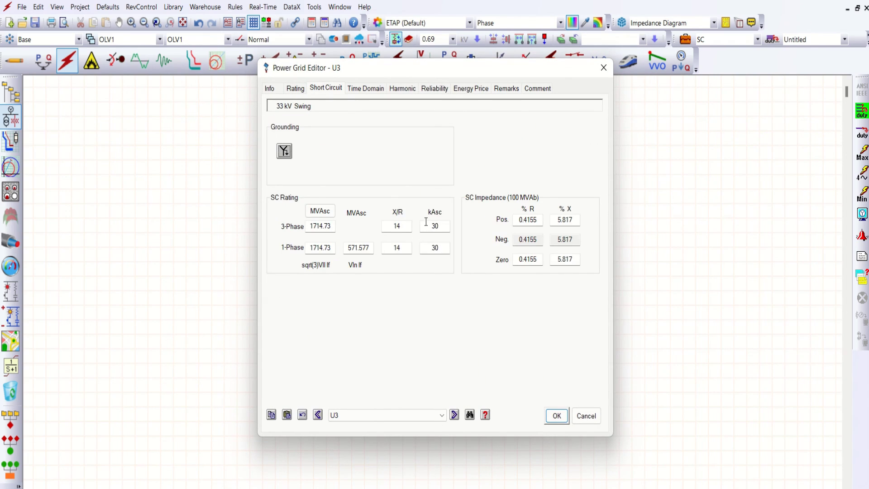
left_click(557, 415)
left_click(677, 281)
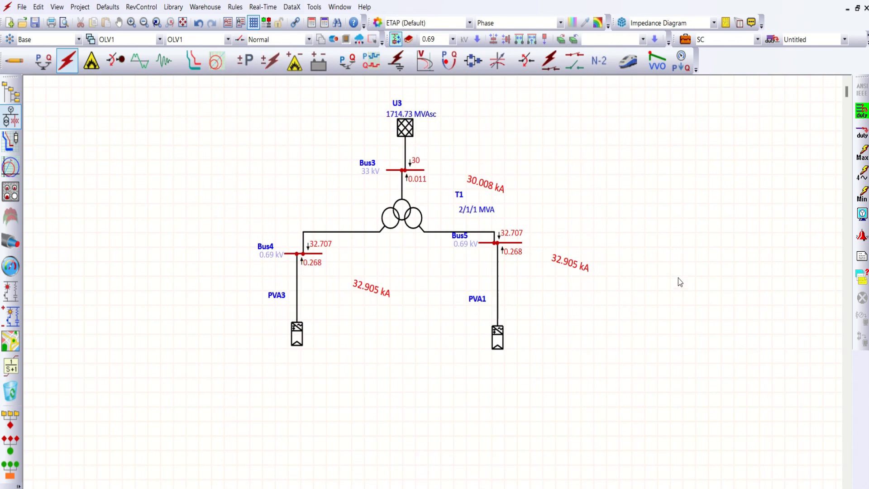
Move Bus4's fault current result beside its bus and shift the Bus4 and Bus5 name labels clear of the diagram lines.
left_click_drag(375, 290, 358, 261)
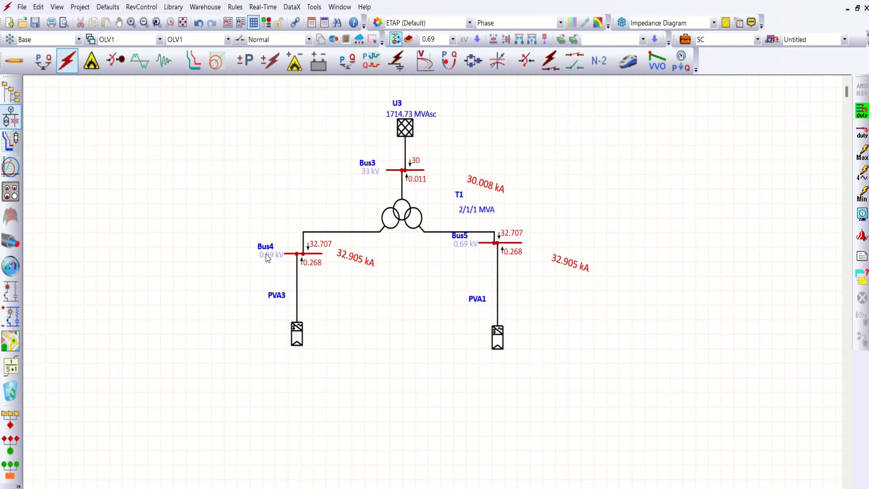
left_click_drag(269, 248, 275, 245)
mouse_move(466, 245)
left_mouse_down()
mouse_move(462, 253)
mouse_move(463, 244)
left_mouse_up()
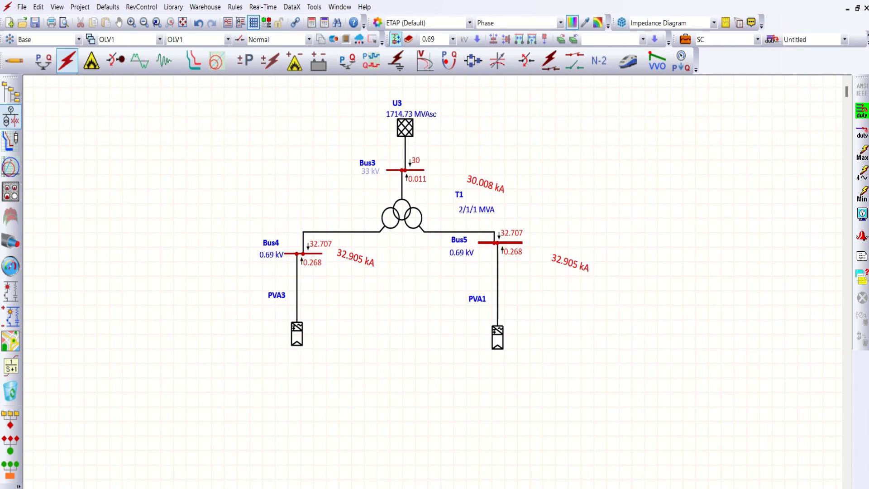